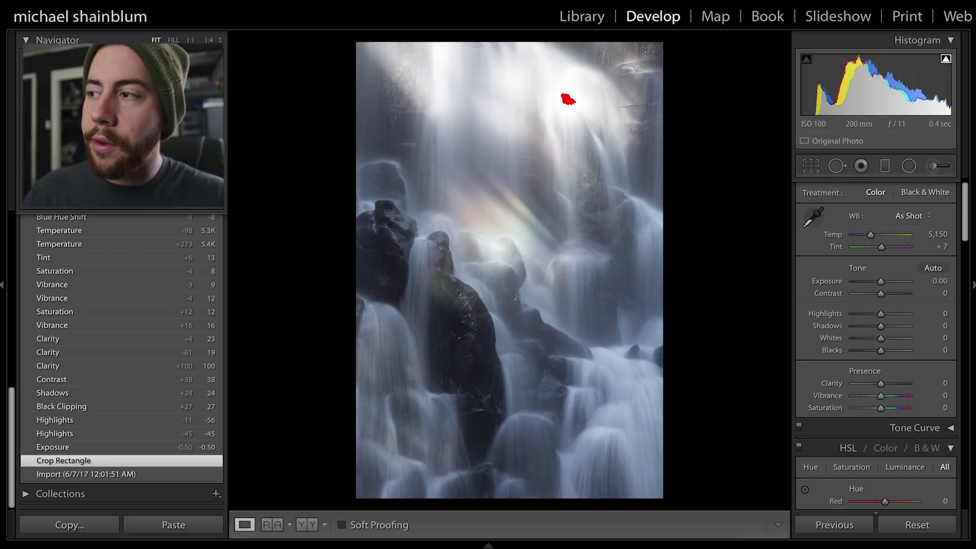
Lower the whole photo's Exposure to -0.50
drag(882, 283, 877, 285)
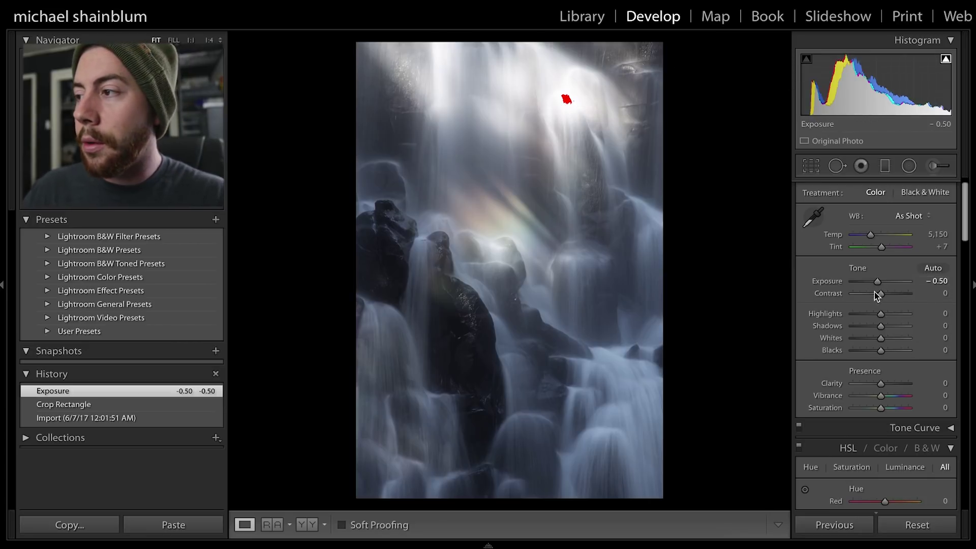
Set Highlights to -48, Shadows to +8, Blacks to +12 and Contrast to +33
drag(882, 314, 867, 314)
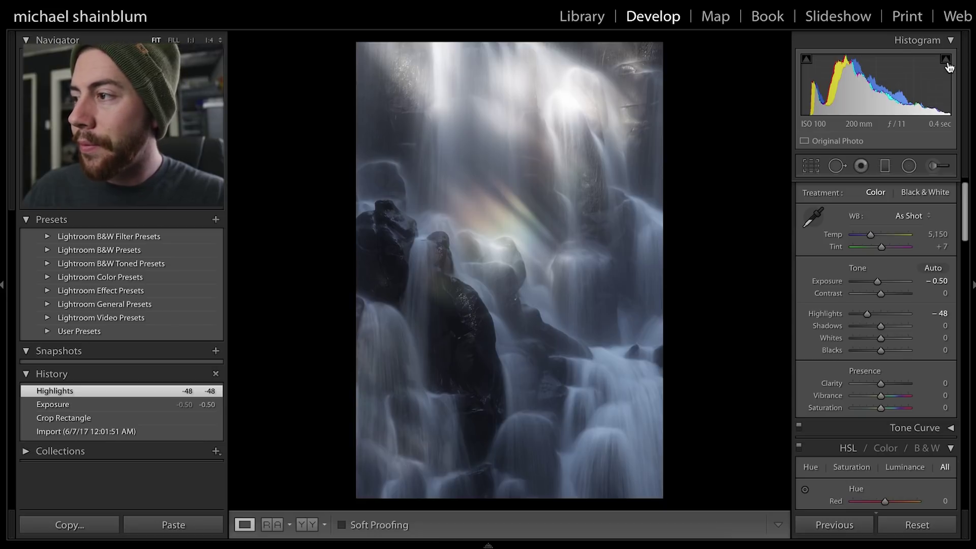
drag(883, 328, 886, 331)
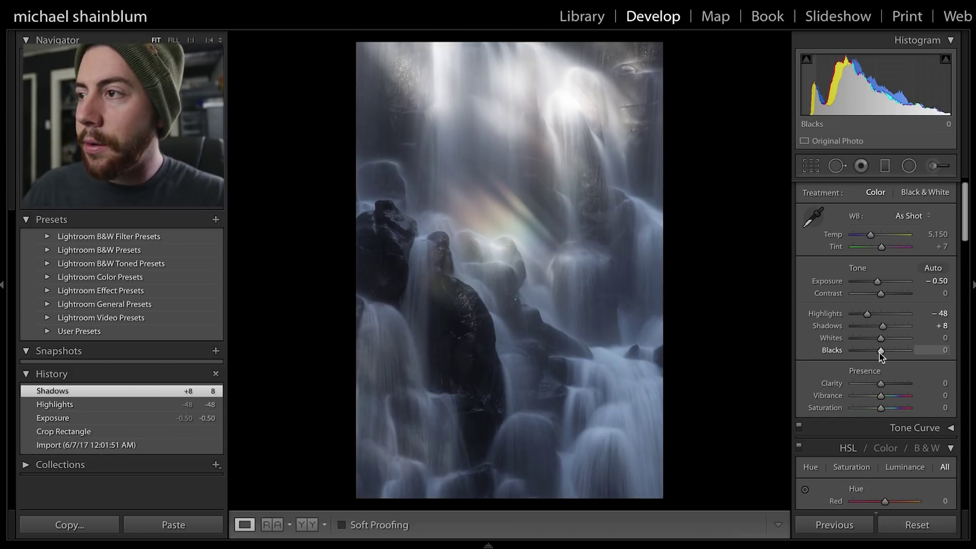
drag(881, 351, 884, 352)
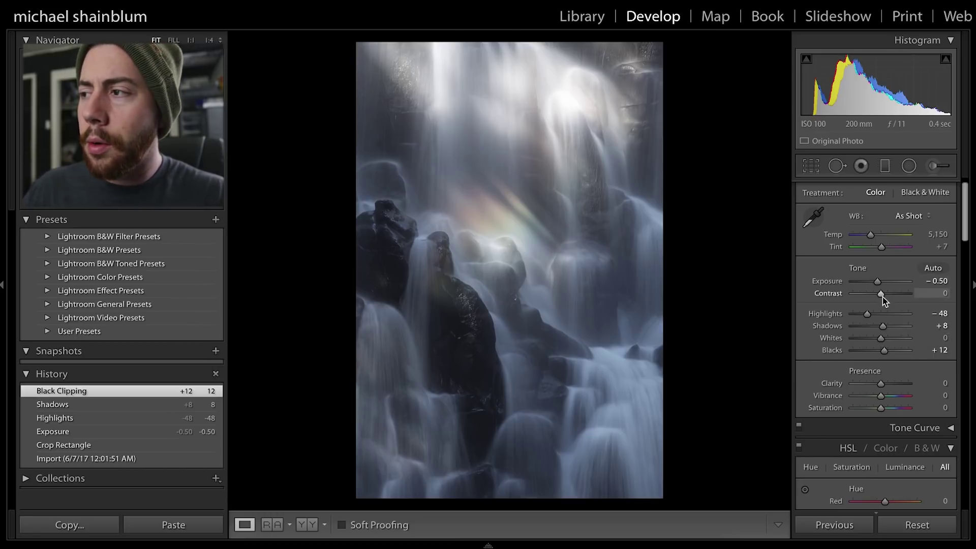
drag(882, 294, 891, 293)
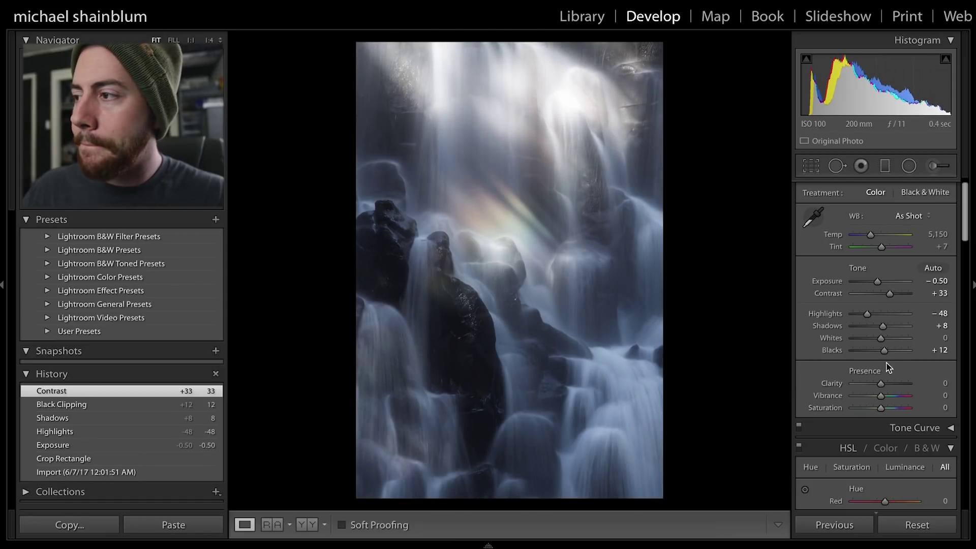
scroll(899, 353, down, 1)
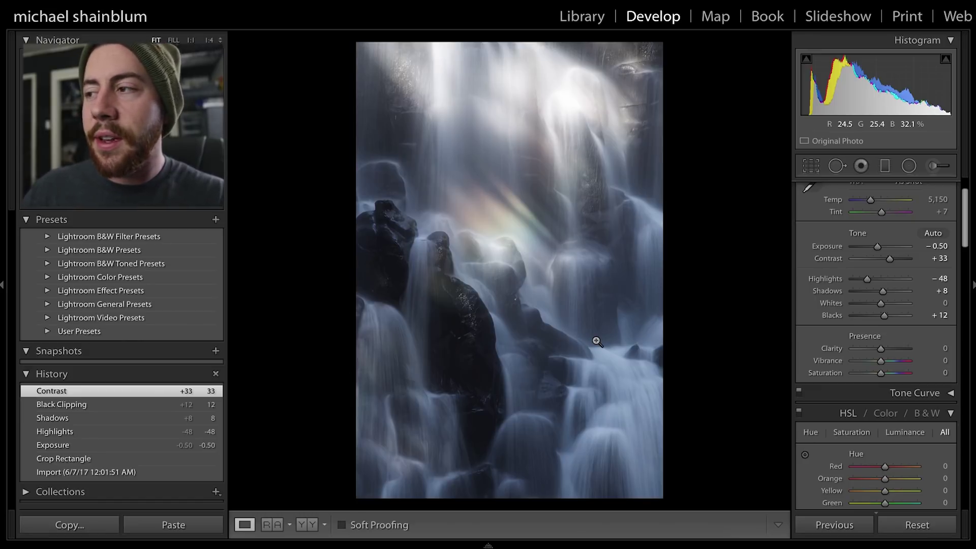
Boost Clarity to +35, Vibrance to +10 and Saturation to +13 in the Presence section
drag(881, 348, 892, 351)
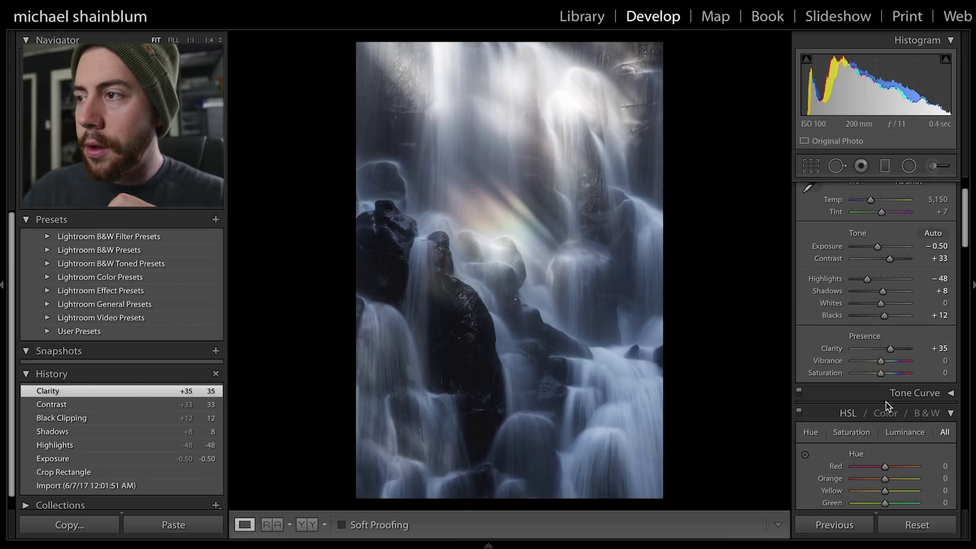
scroll(883, 331, down, 2)
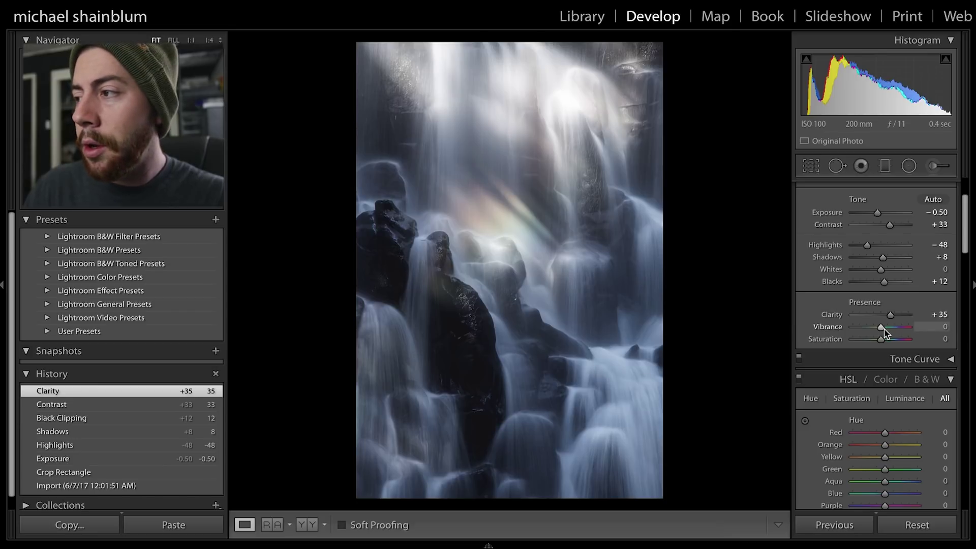
mouse_move(881, 328)
mouse_down()
mouse_move(886, 342)
mouse_move(884, 328)
mouse_up()
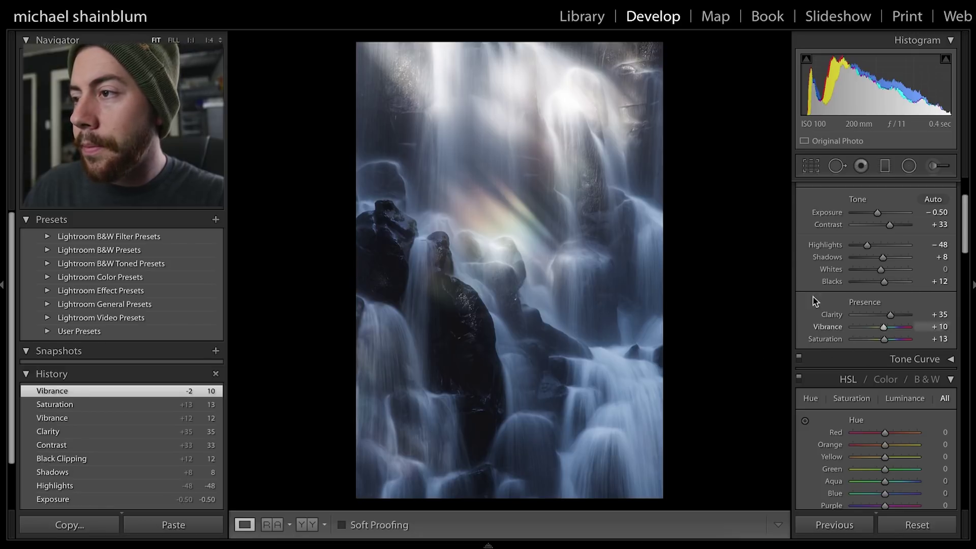
scroll(841, 260, down, 1)
Raise the Detail panel's Sharpening Amount to 44
scroll(841, 260, down, 15)
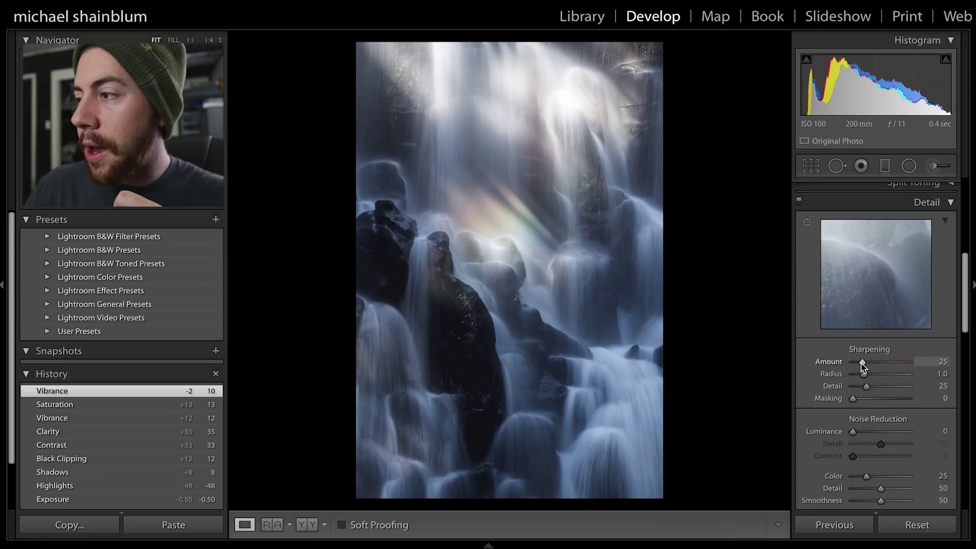
drag(861, 364, 869, 362)
scroll(878, 426, down, 2)
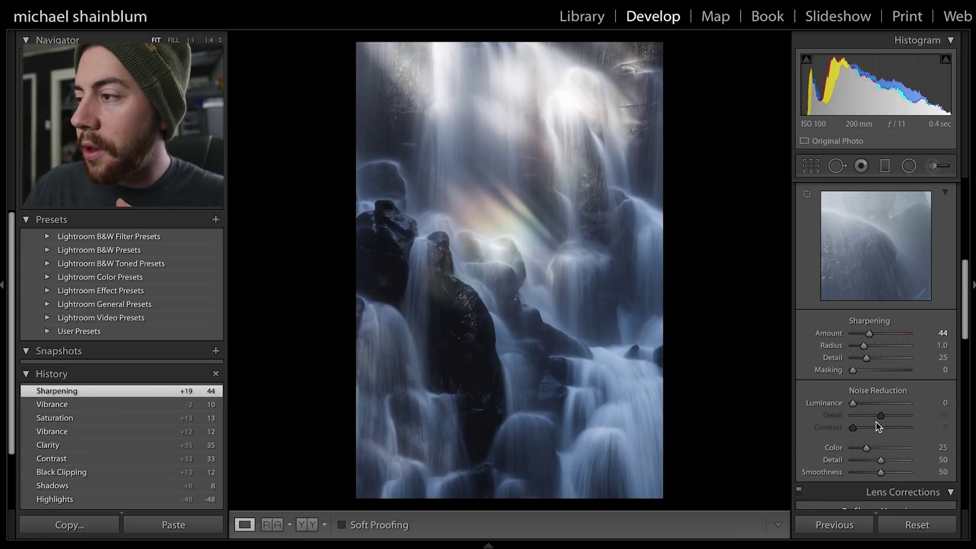
scroll(870, 414, down, 3)
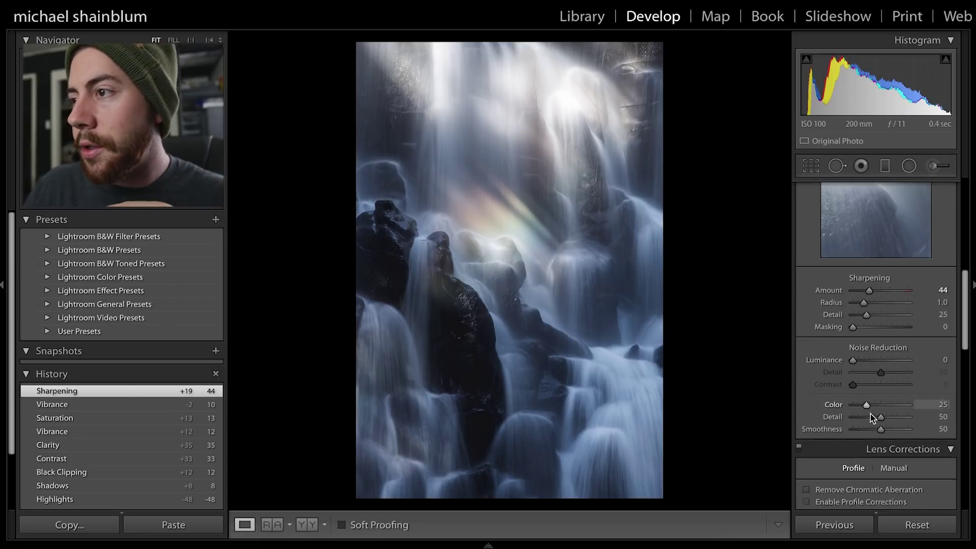
scroll(871, 414, down, 2)
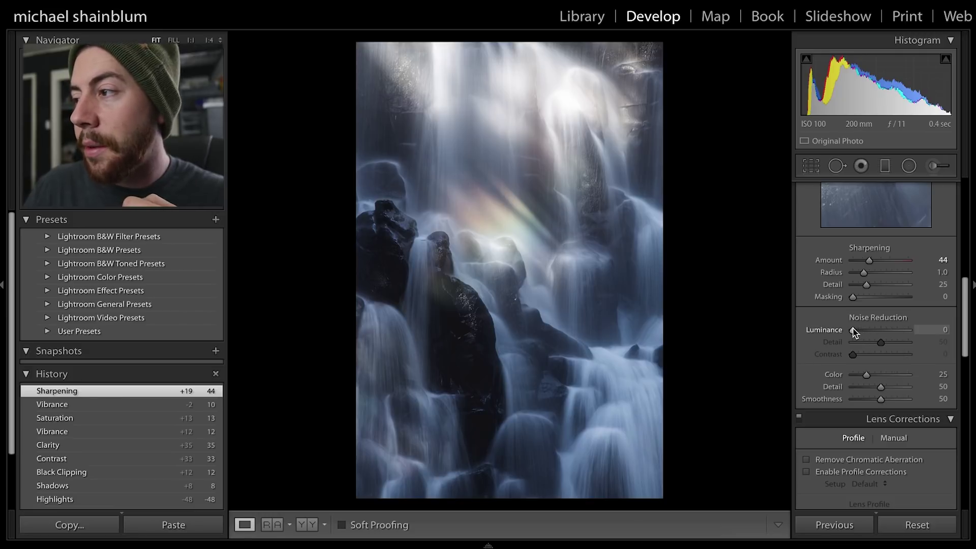
Try luminance noise reduction, leave it at 0, and turn on Remove Chromatic Aberration
mouse_move(854, 329)
mouse_down()
mouse_move(941, 330)
mouse_move(852, 330)
mouse_up()
scroll(897, 330, down, 2)
scroll(900, 341, down, 1)
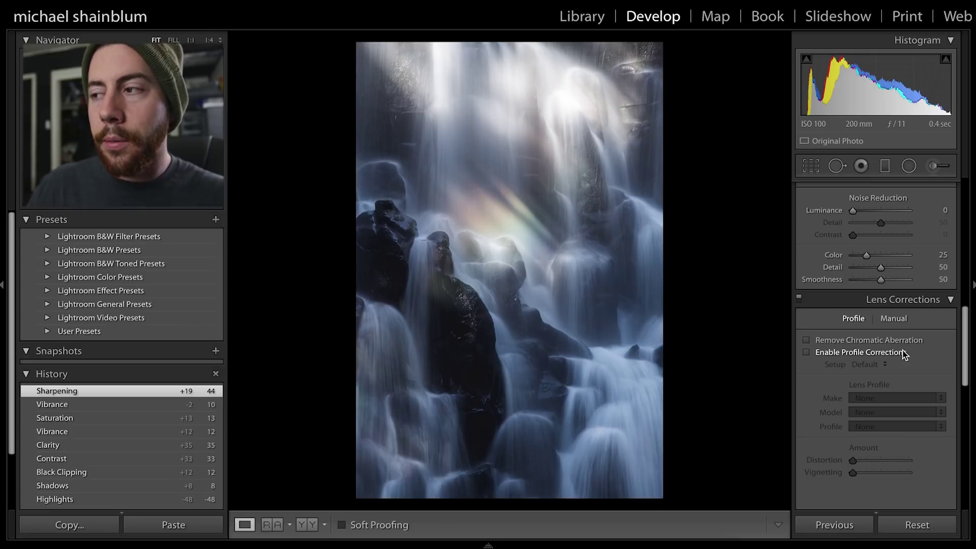
click(890, 344)
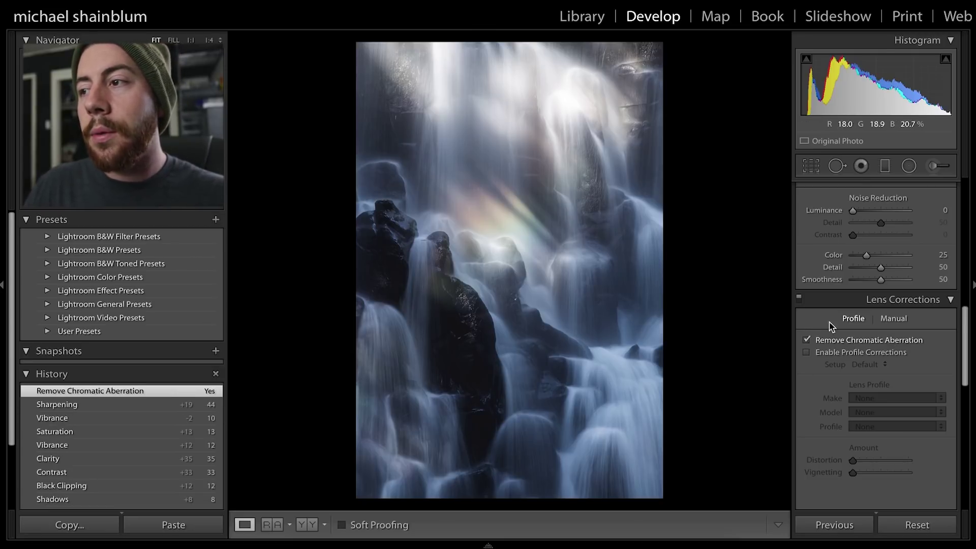
Compare chromatic aberration removal at 1:1 on the rocks, return to Fit, then lower Exposure to -0.75
click(890, 344)
click(394, 226)
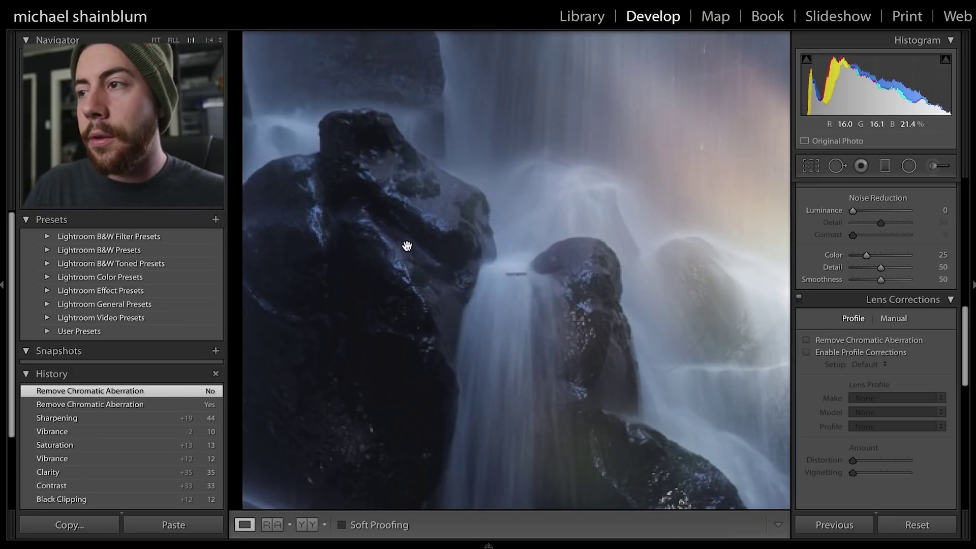
drag(371, 211, 401, 234)
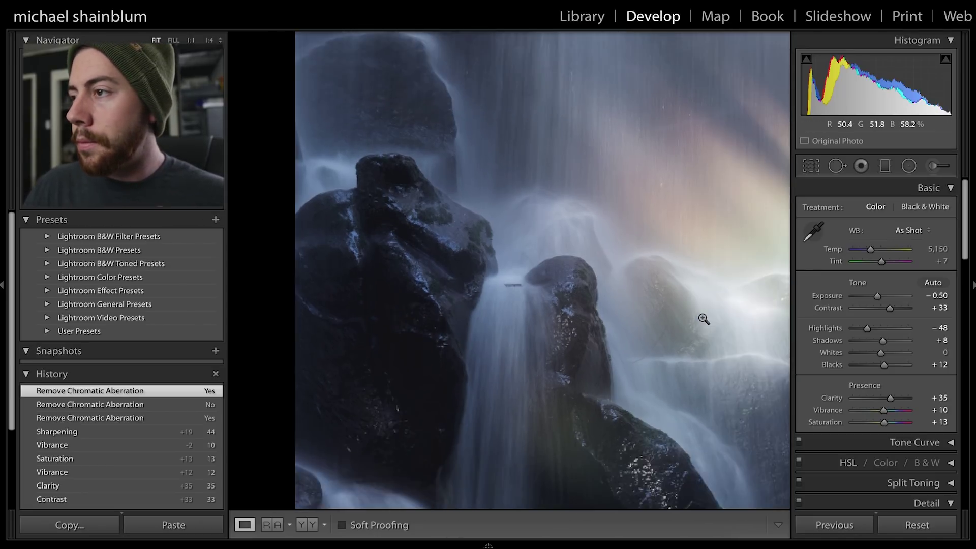
click(703, 320)
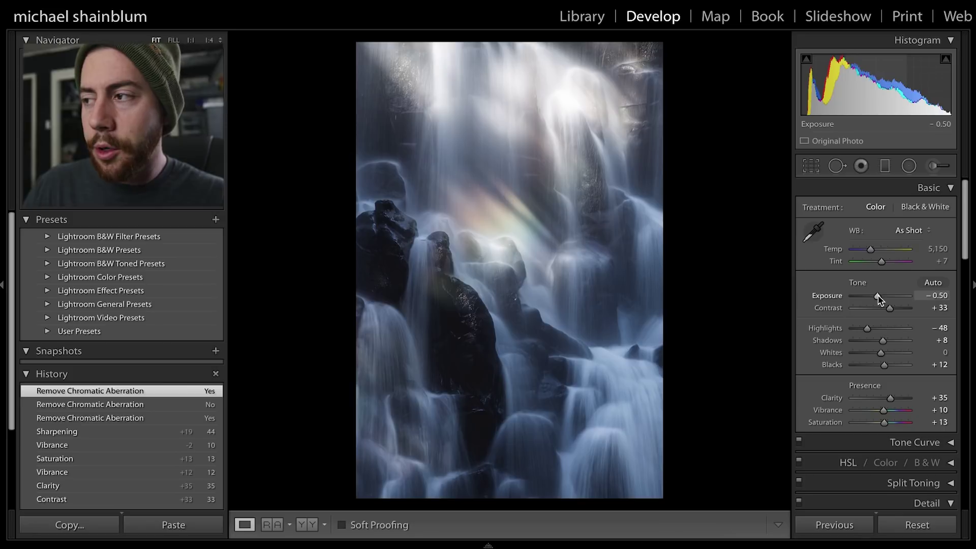
drag(878, 297, 877, 297)
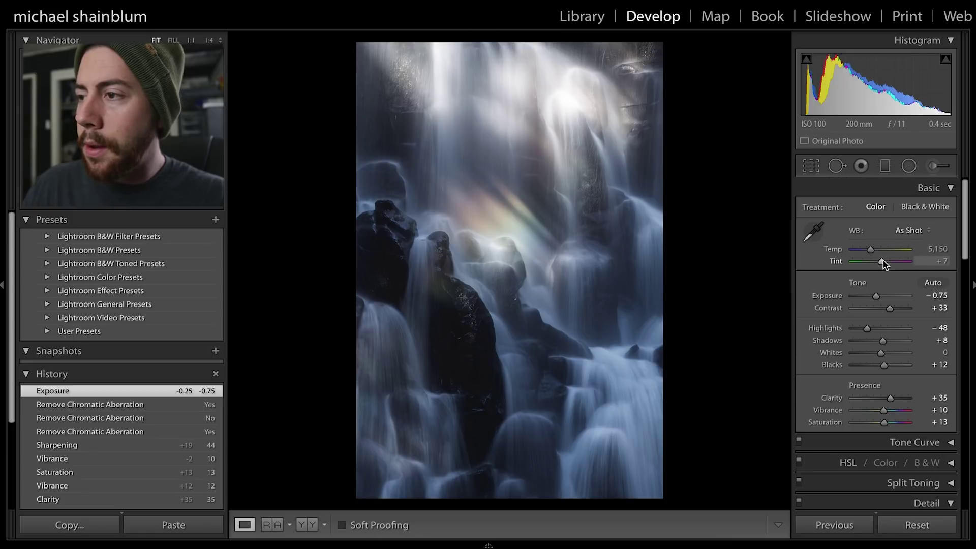
Warm the white balance to Temp 5,424 and Tint +11
drag(881, 265, 883, 265)
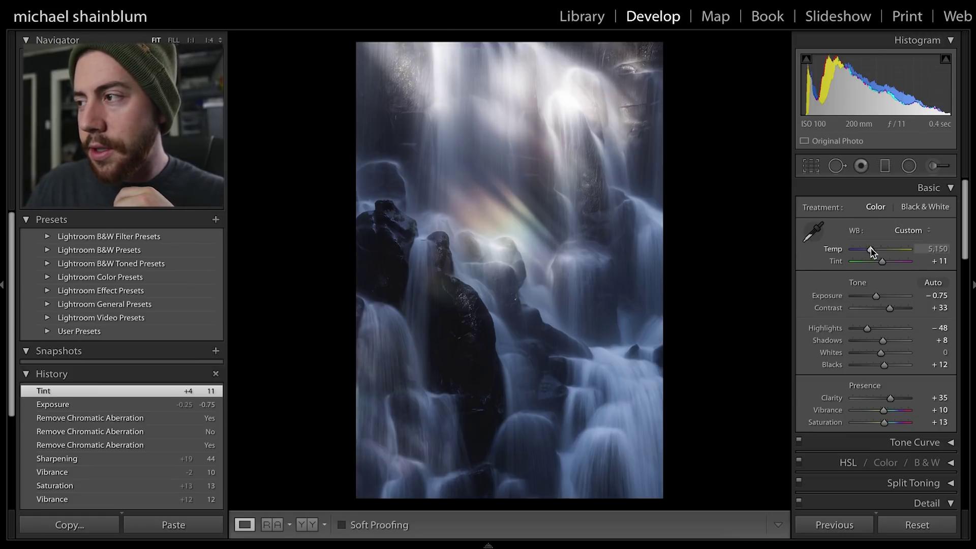
drag(871, 251, 873, 252)
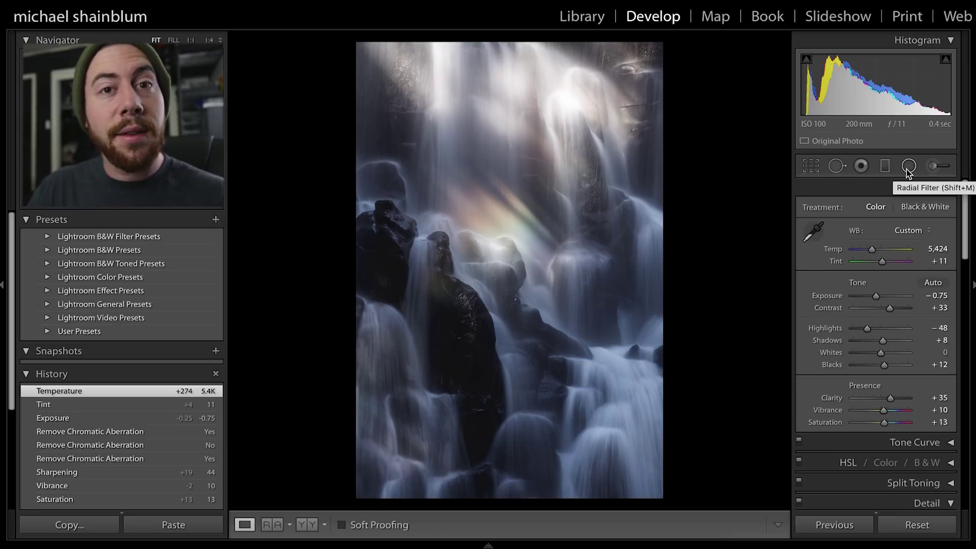
click(938, 168)
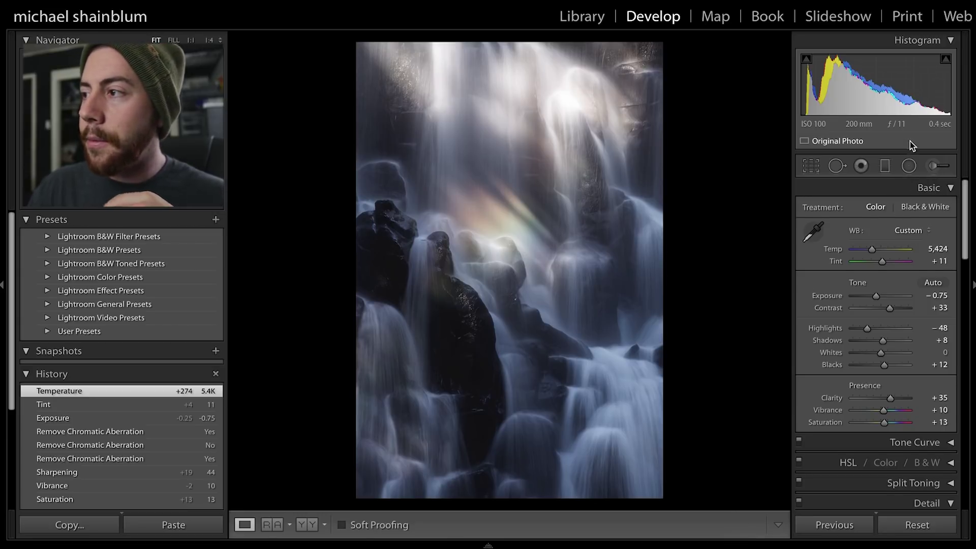
Draw a diagonal graduated filter over the top of the photo with Clarity +22
click(884, 166)
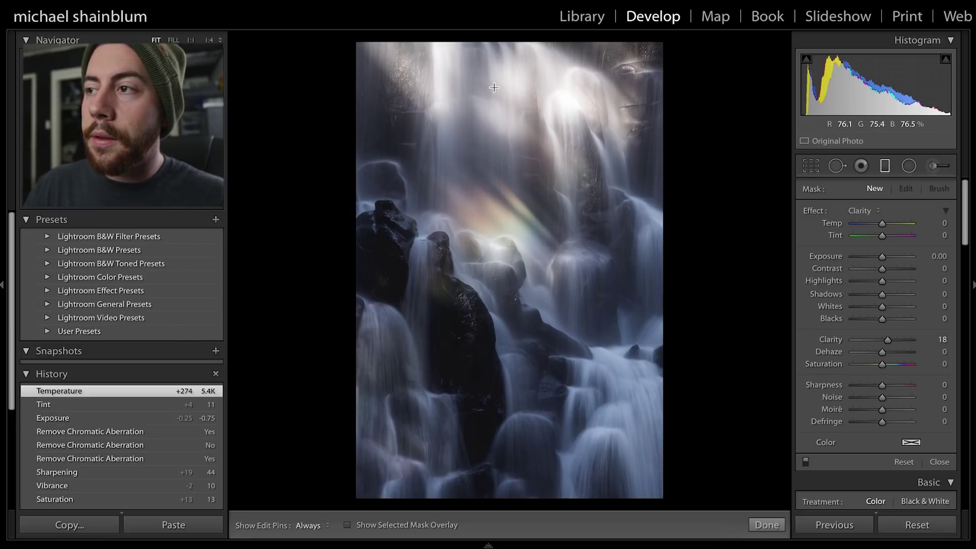
drag(495, 86, 432, 170)
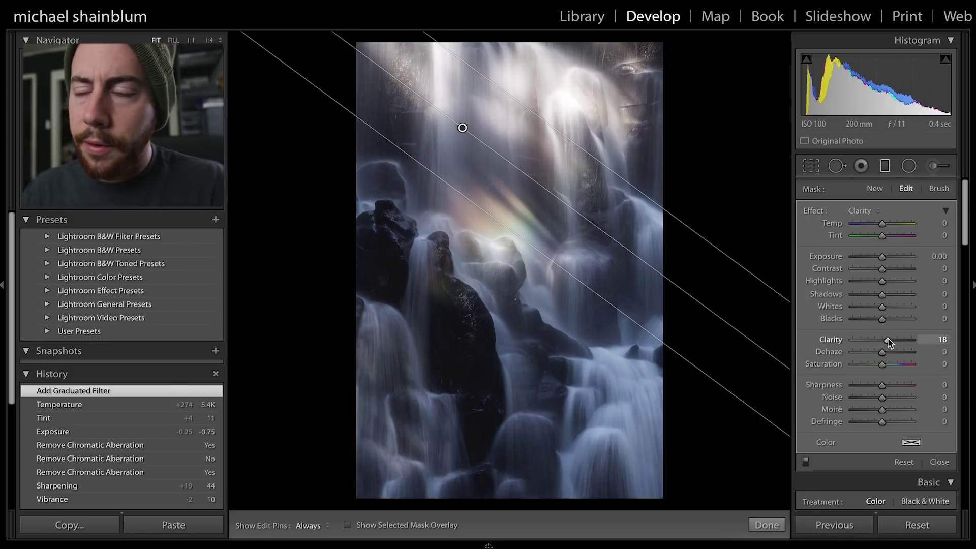
drag(889, 344, 889, 342)
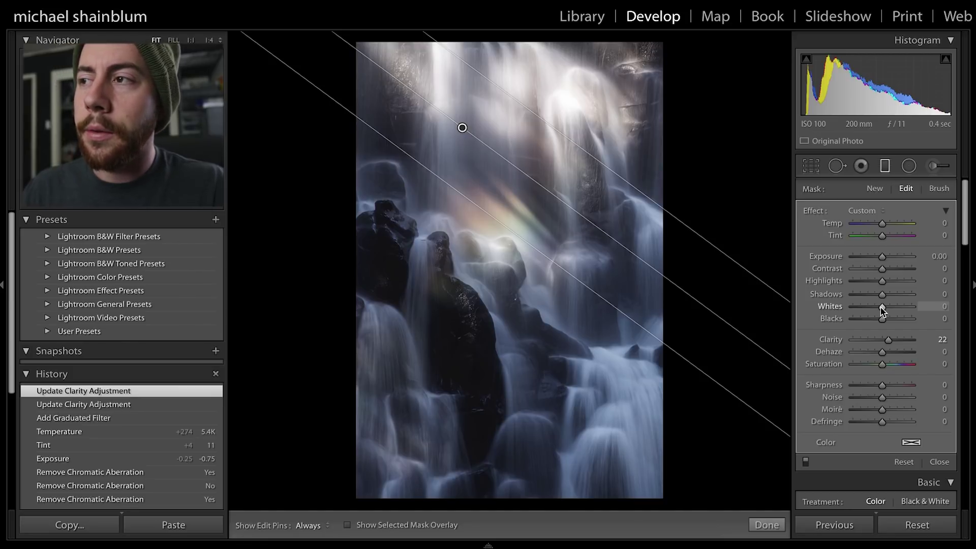
Give the graduated filter Whites -10 and Saturation 21, with slightly warmer Temp and Tint
drag(881, 307, 875, 283)
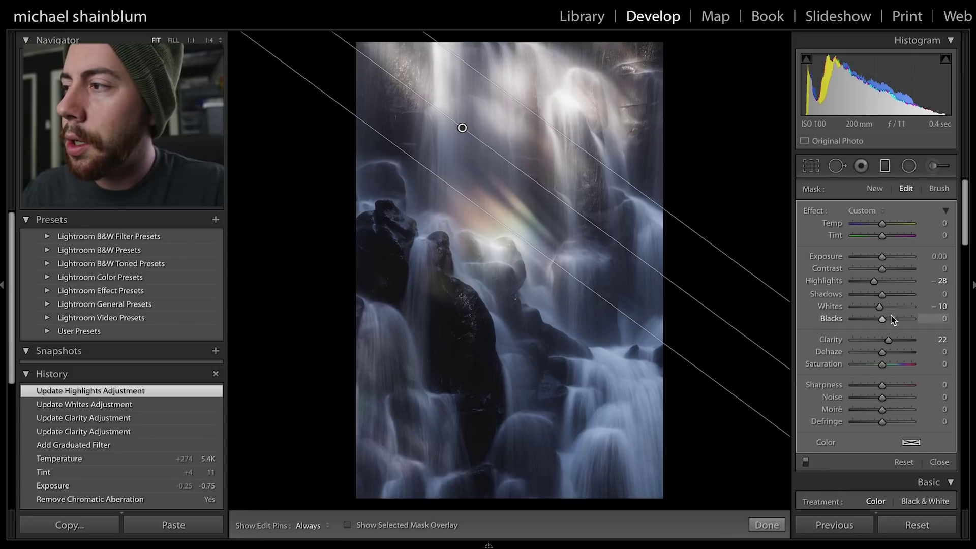
drag(891, 361, 890, 367)
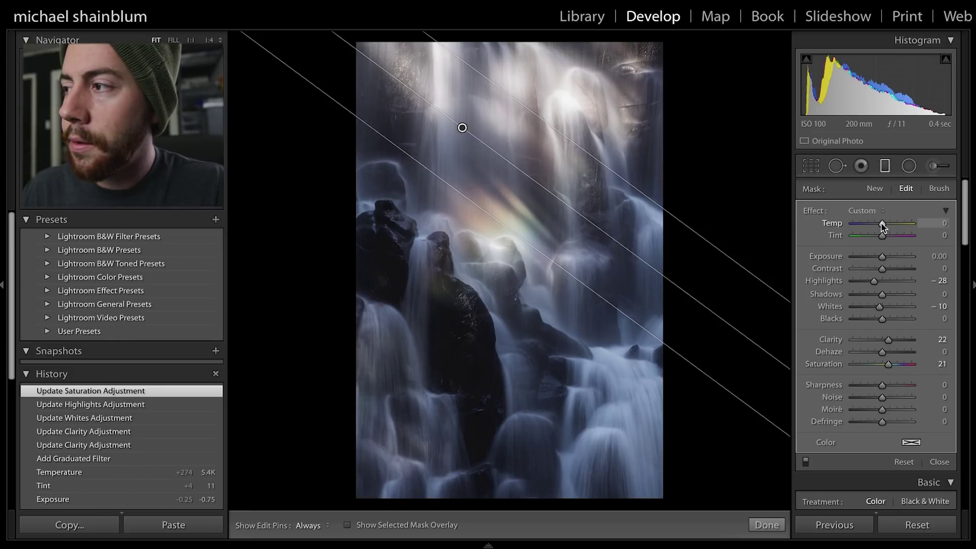
drag(883, 227, 883, 227)
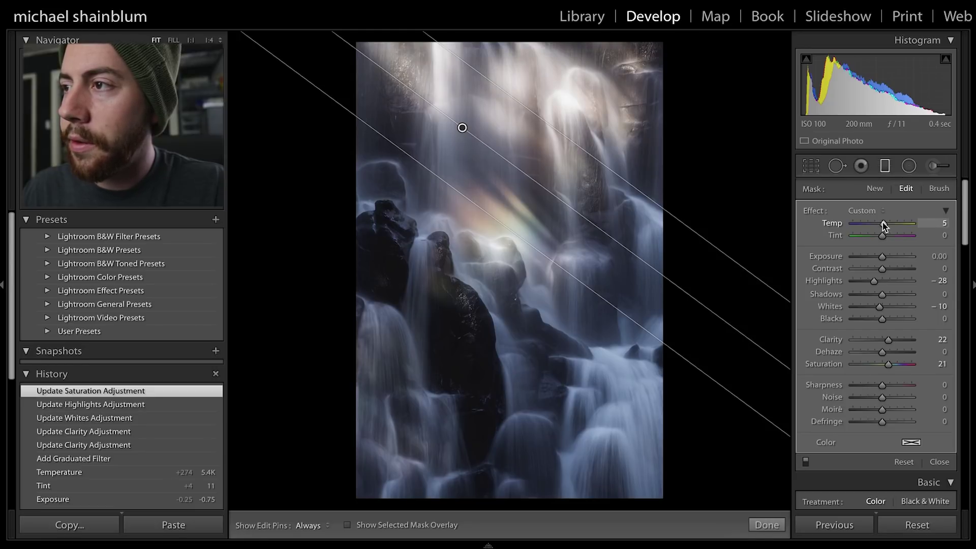
drag(883, 237, 884, 239)
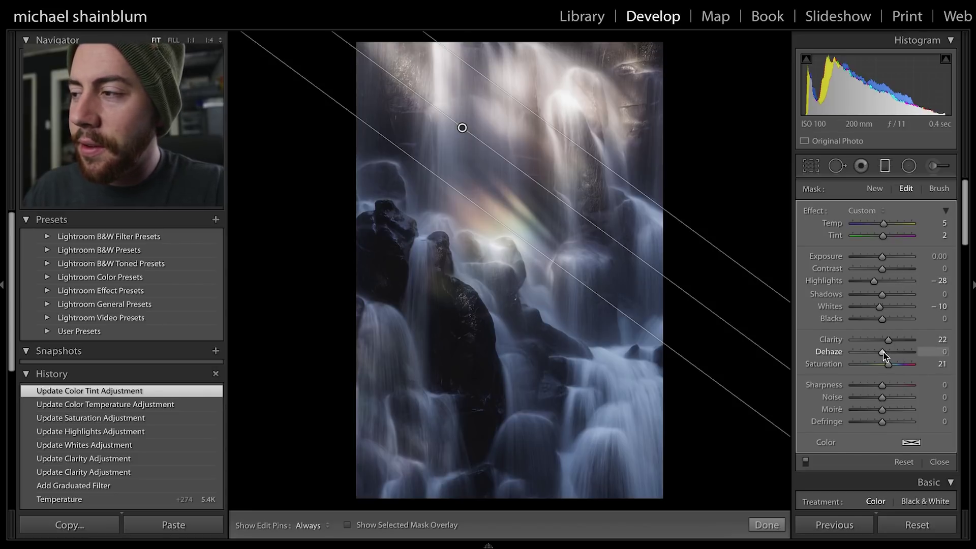
Set the graduated filter's Dehaze to -2 and Exposure to -0.13, then finish editing it
drag(884, 356, 883, 356)
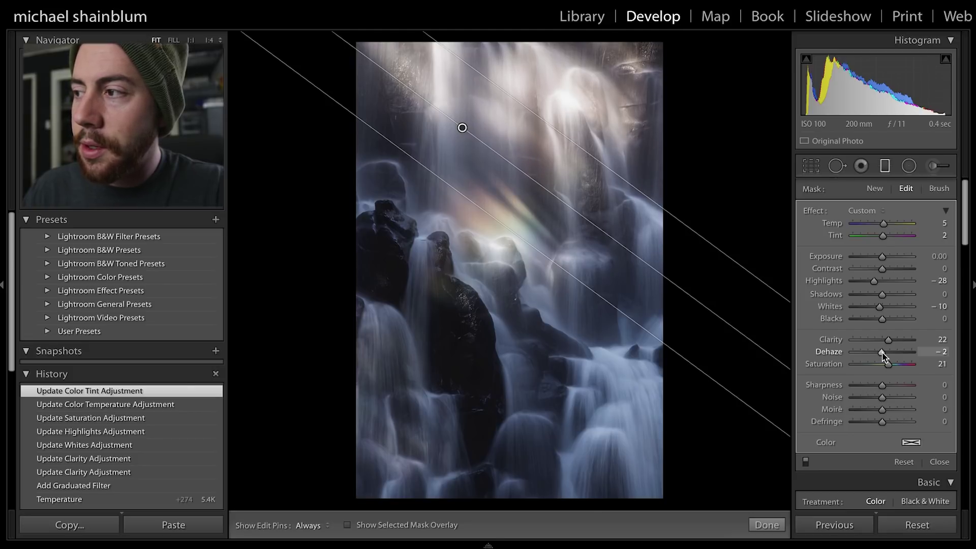
drag(885, 358, 885, 359)
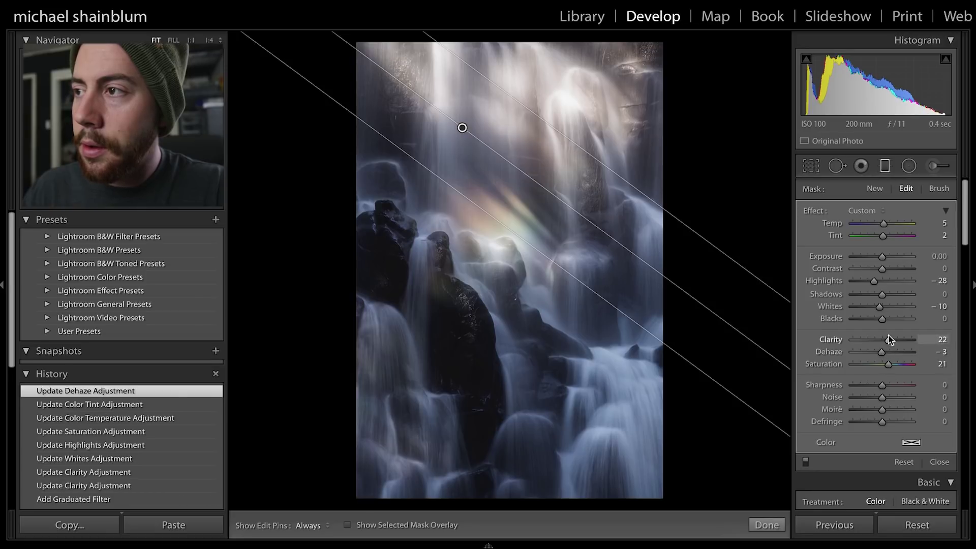
click(881, 350)
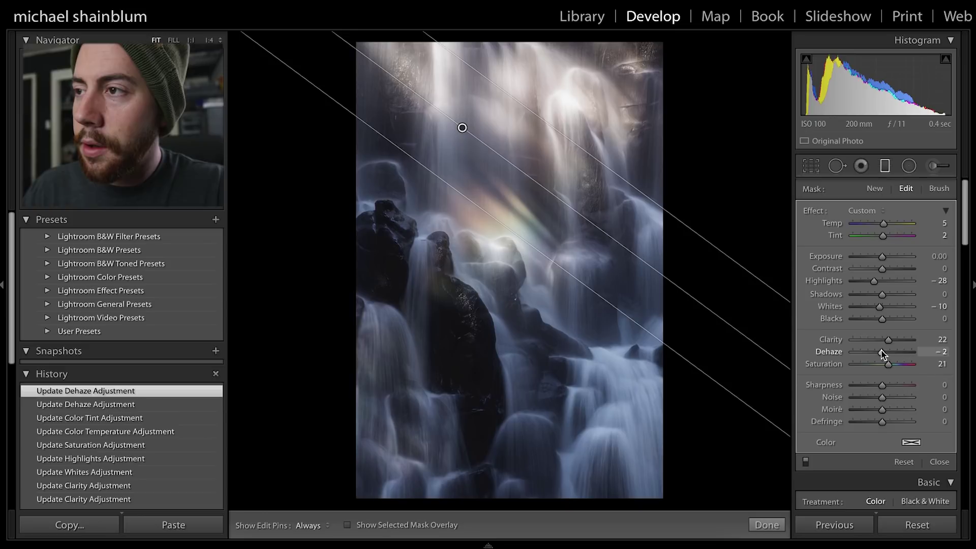
click(882, 257)
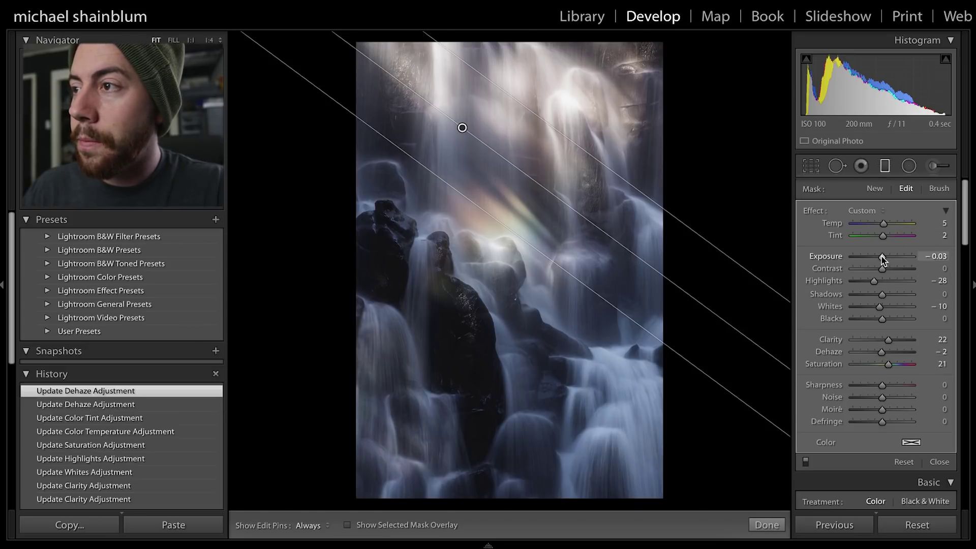
drag(882, 259, 881, 259)
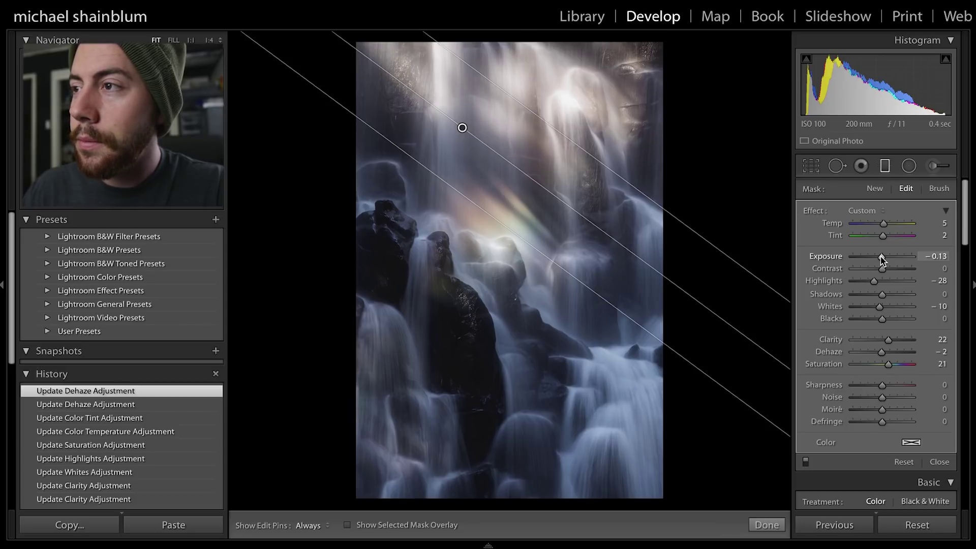
drag(882, 259, 882, 260)
click(885, 166)
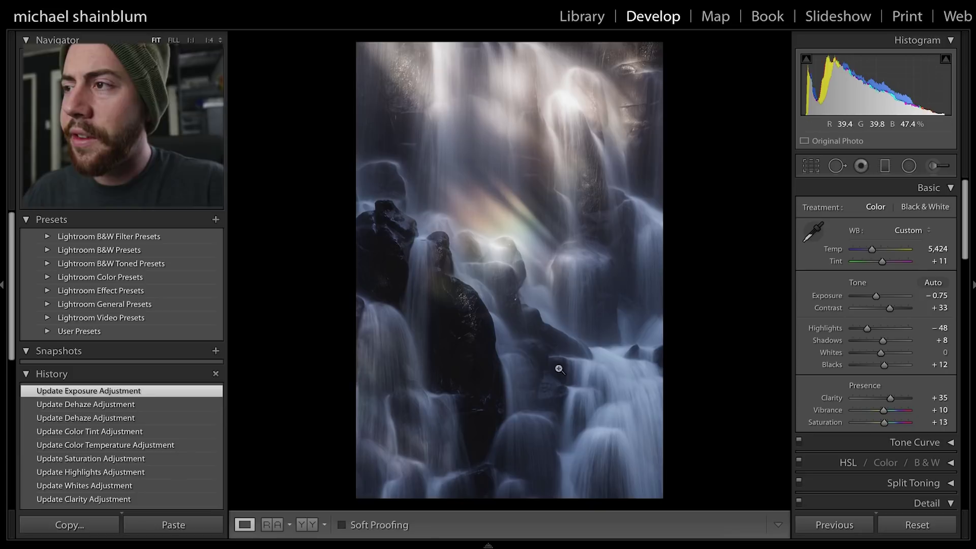
Switch to the Radial Filter tool for a new mask
click(910, 166)
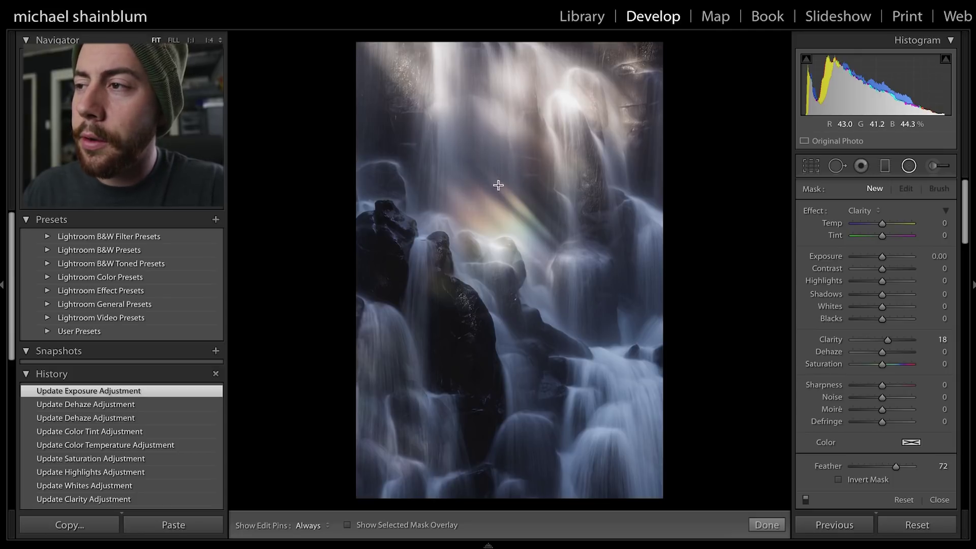
Draw a large radial ellipse around the waterfall with Clarity 0, Feather 84 and Exposure -0.65
mouse_move(499, 205)
mouse_down()
mouse_move(559, 379)
mouse_move(702, 475)
mouse_move(715, 492)
mouse_move(706, 497)
mouse_up()
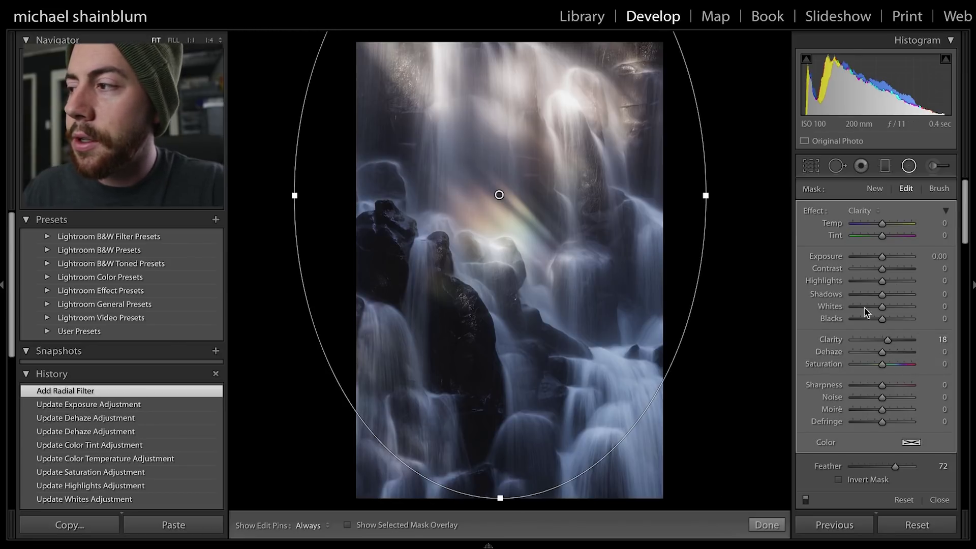
drag(886, 344, 883, 345)
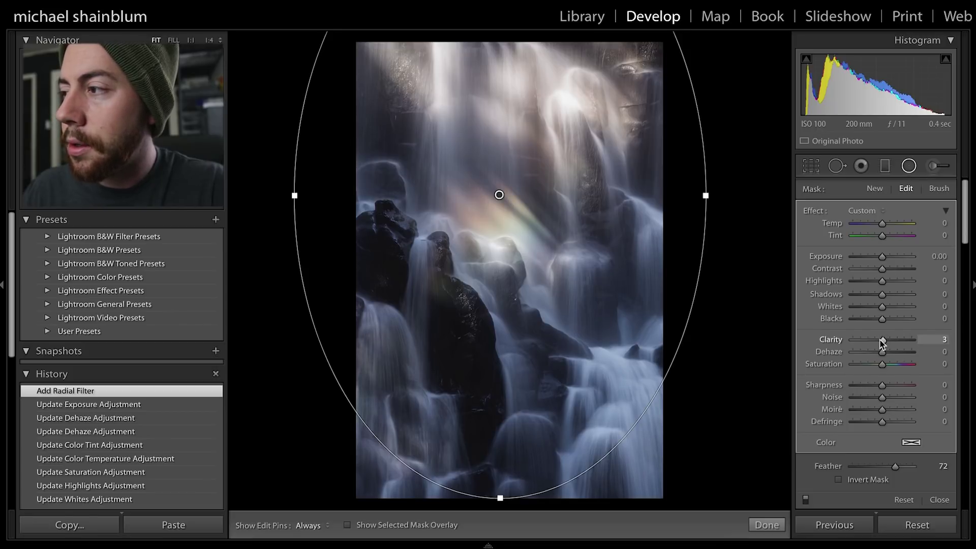
drag(882, 344, 881, 344)
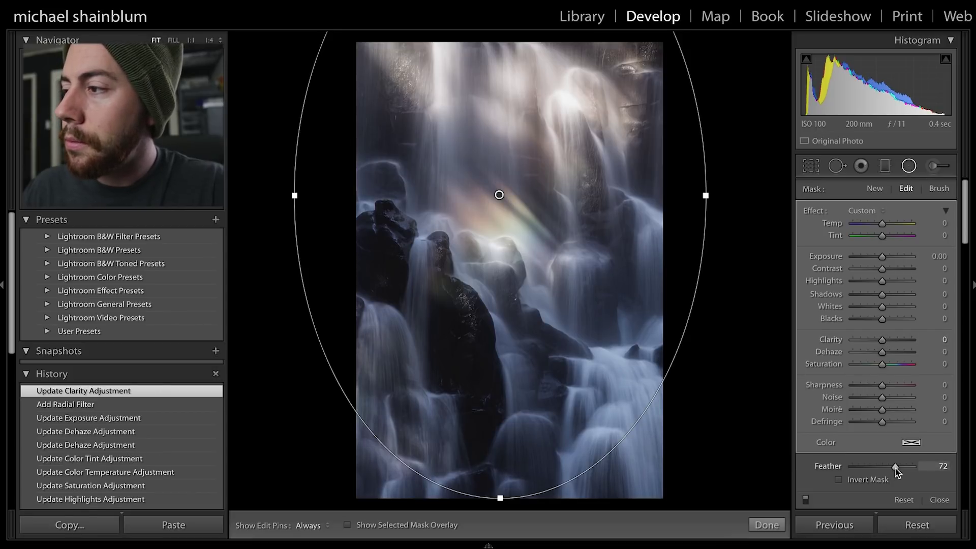
drag(898, 469, 905, 468)
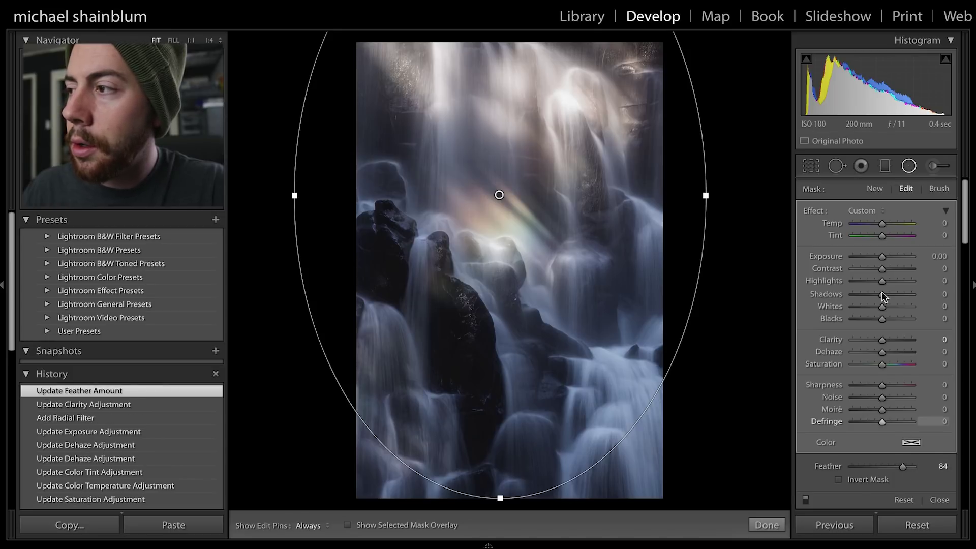
drag(882, 258, 877, 258)
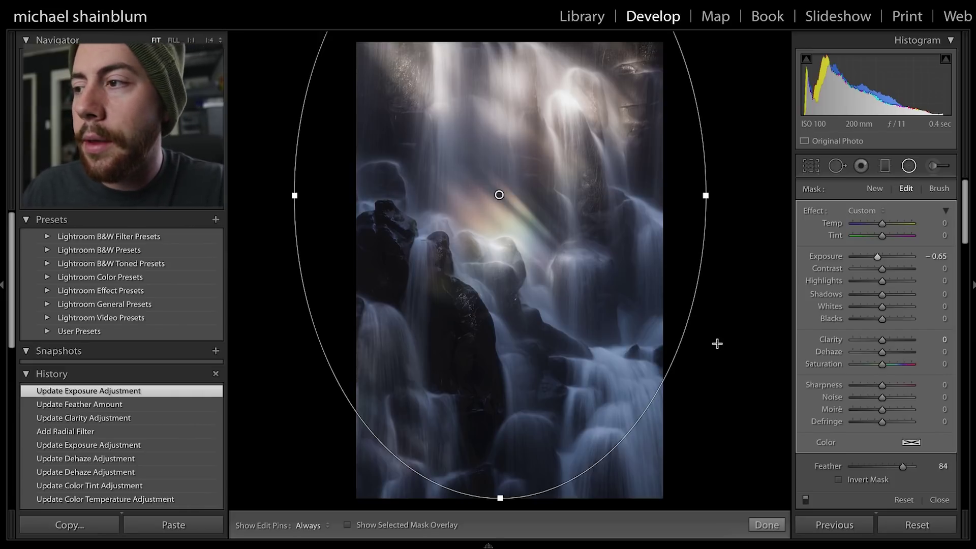
Nudge the radial filter left and give it Whites −24, Highlights −47 and Clarity −14
drag(499, 193, 493, 198)
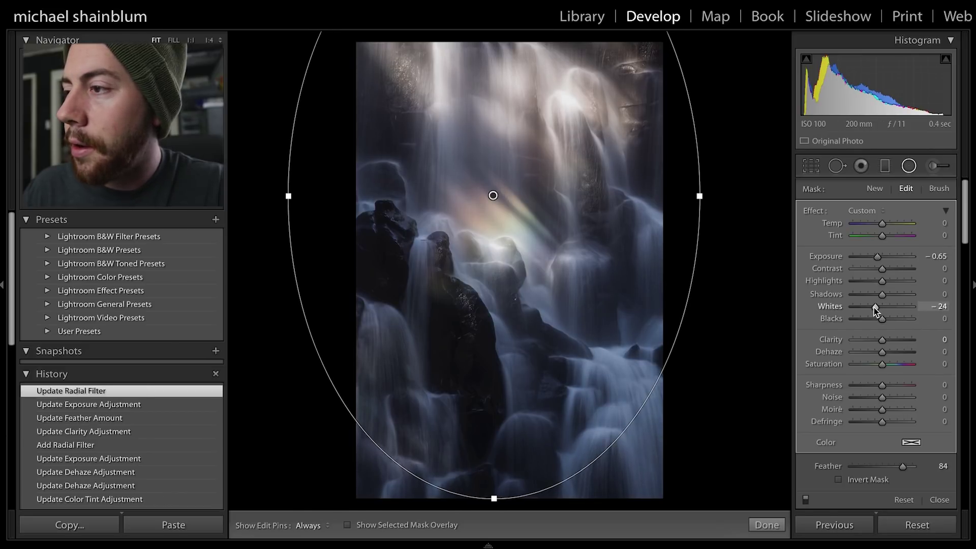
drag(874, 307, 874, 282)
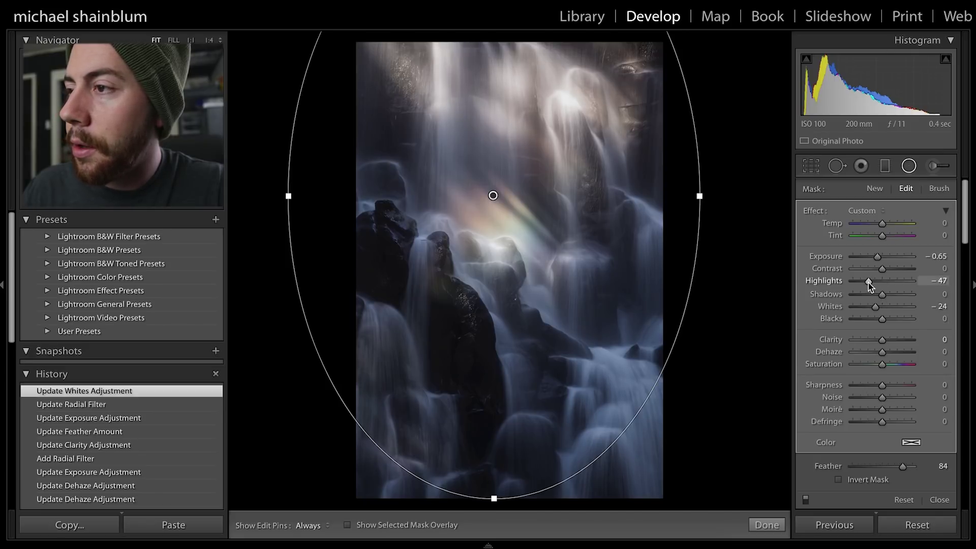
drag(868, 283, 868, 283)
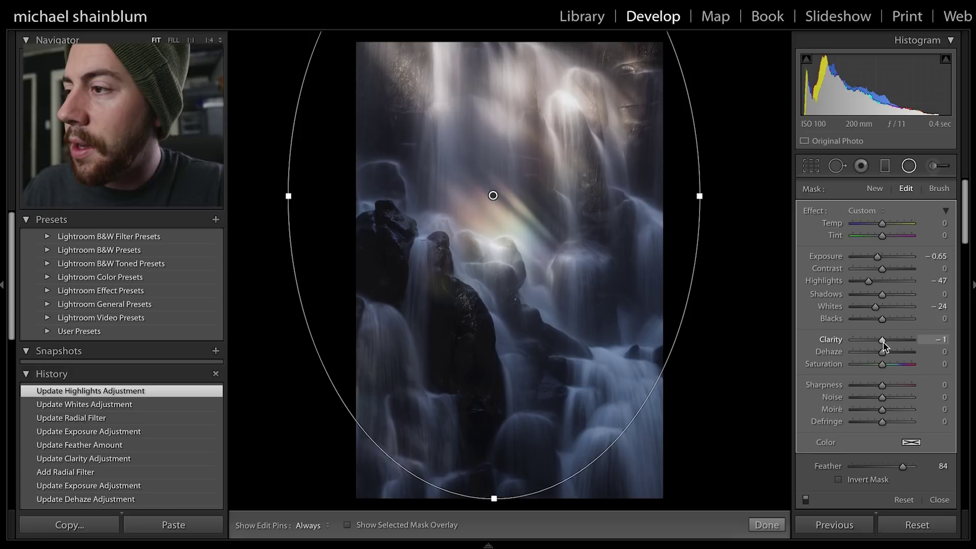
drag(884, 347, 882, 347)
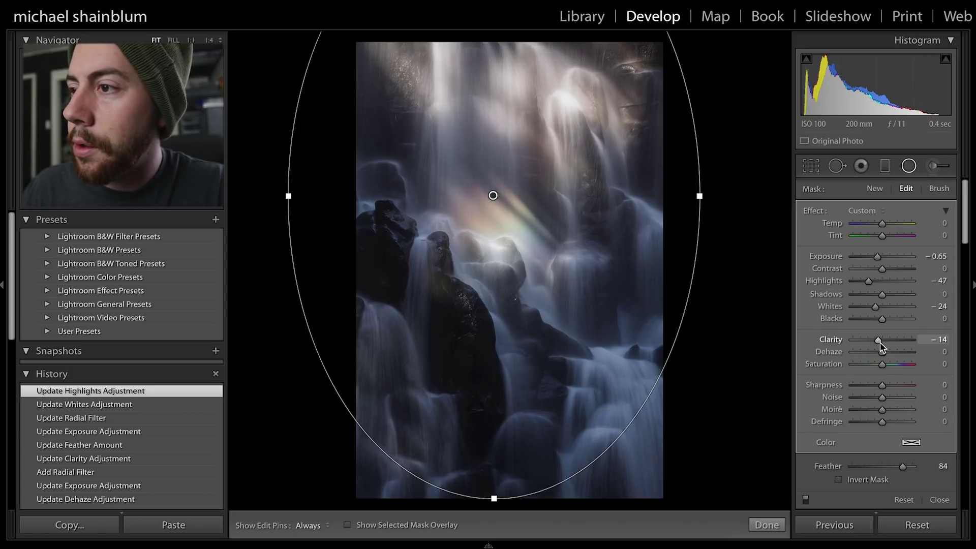
drag(882, 347, 883, 348)
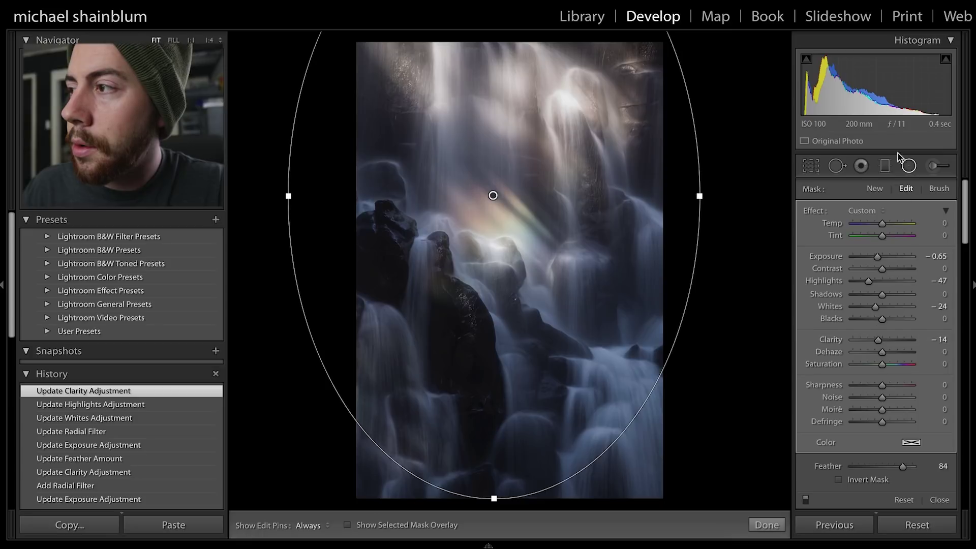
click(909, 167)
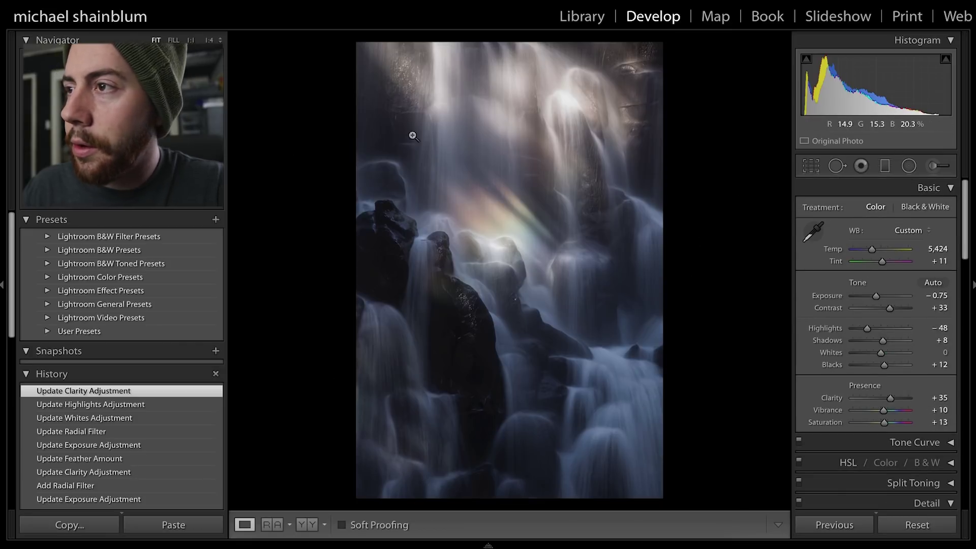
Switch to the Adjustment Brush and set Clarity 16 and Contrast 10
click(933, 166)
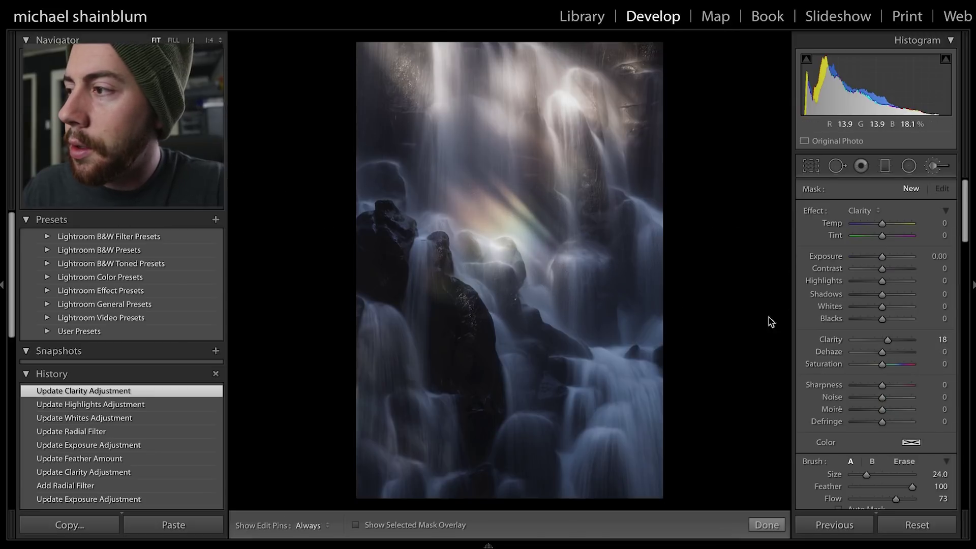
drag(888, 340, 890, 345)
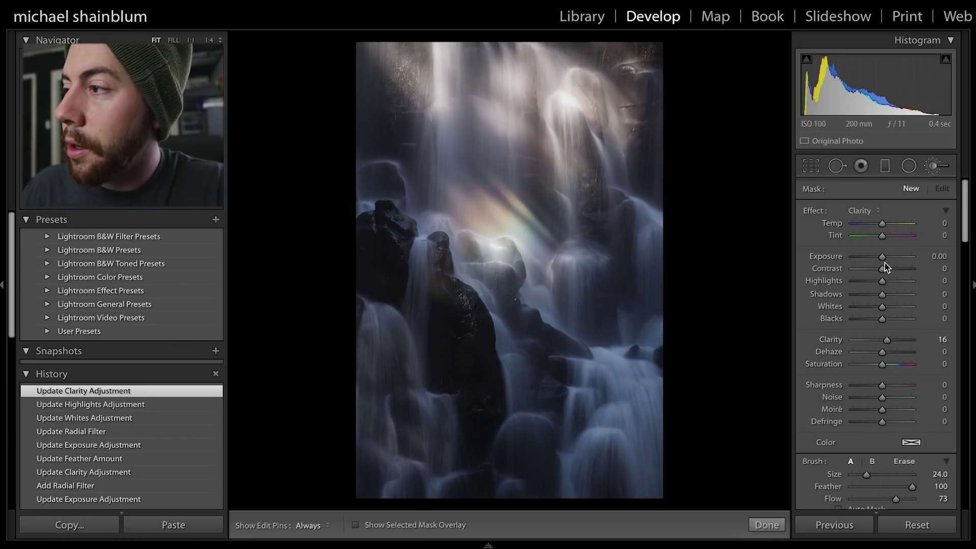
drag(885, 268, 887, 273)
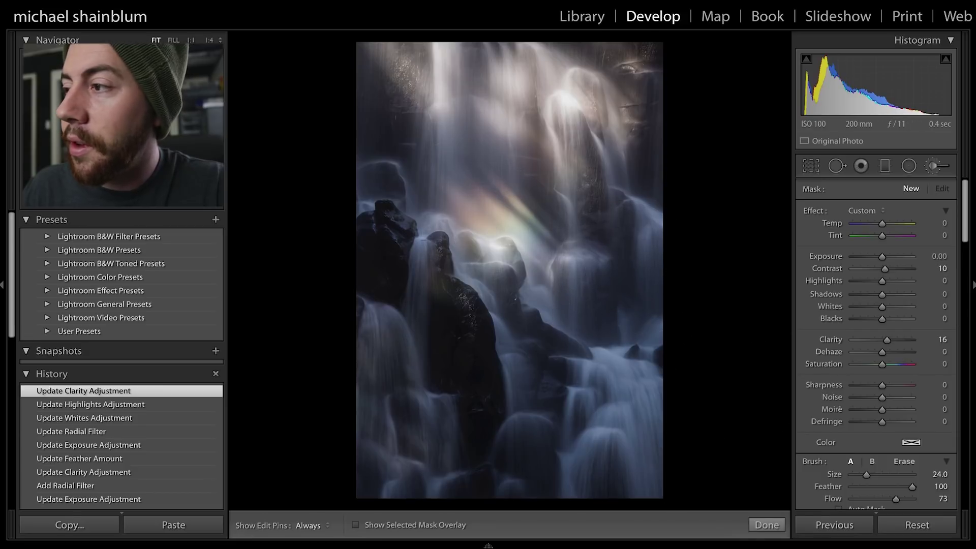
scroll(850, 364, down, 3)
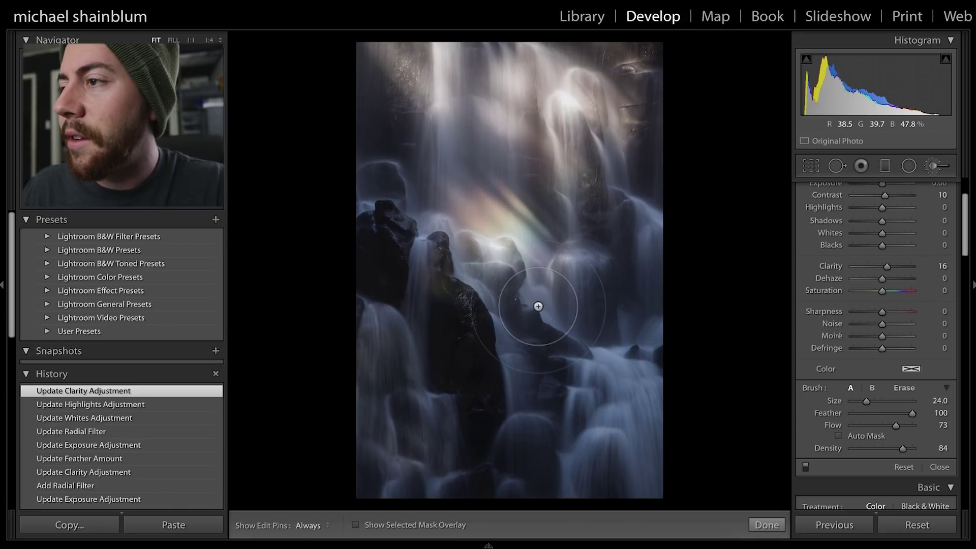
Paint the brush over the rocks below the rainbow, the rainbow itself and the lower right cascade
key(h)
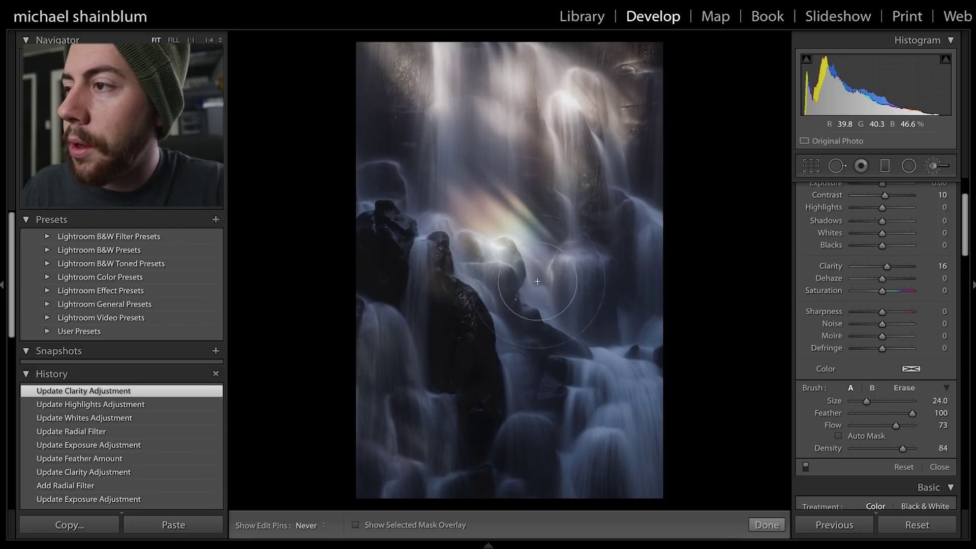
mouse_move(538, 281)
mouse_down()
mouse_move(563, 300)
mouse_move(542, 282)
mouse_move(585, 340)
mouse_up()
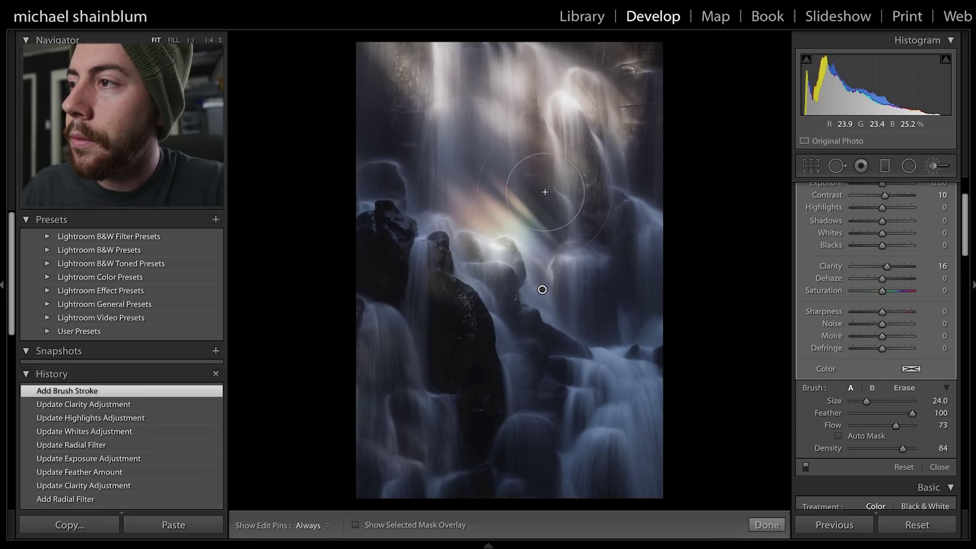
key(h)
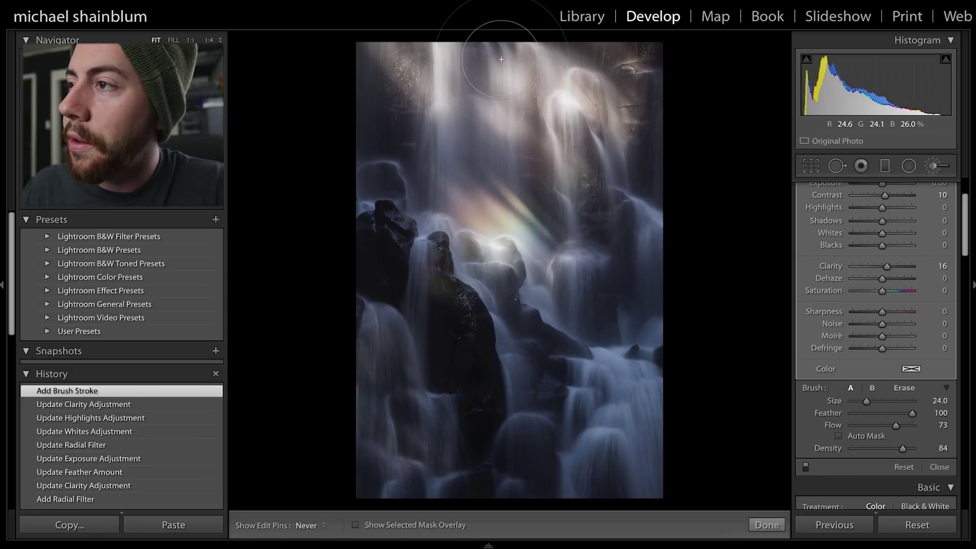
click(521, 229)
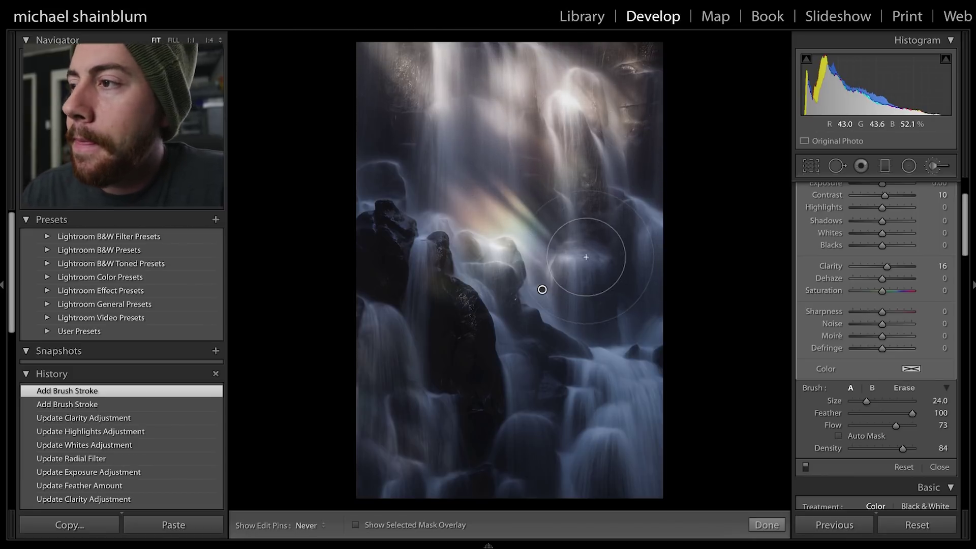
key(h)
drag(534, 213, 526, 255)
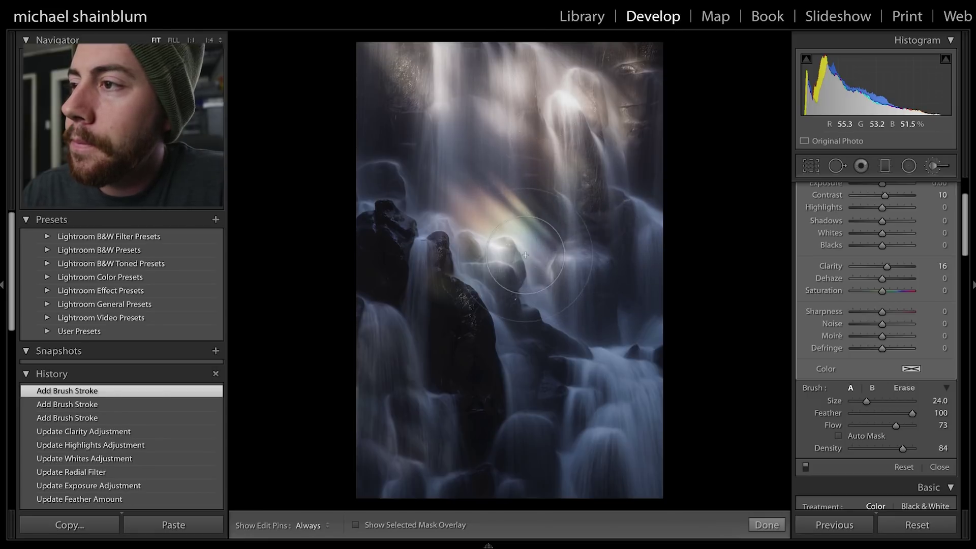
key(h)
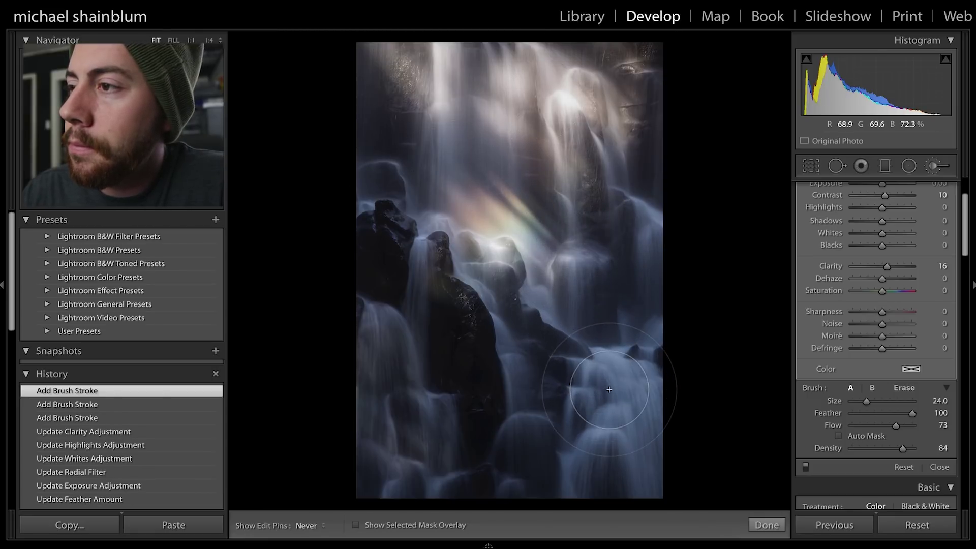
click(609, 390)
Raise the brushed areas' Saturation to 23 and close the Adjustment Brush
key(h)
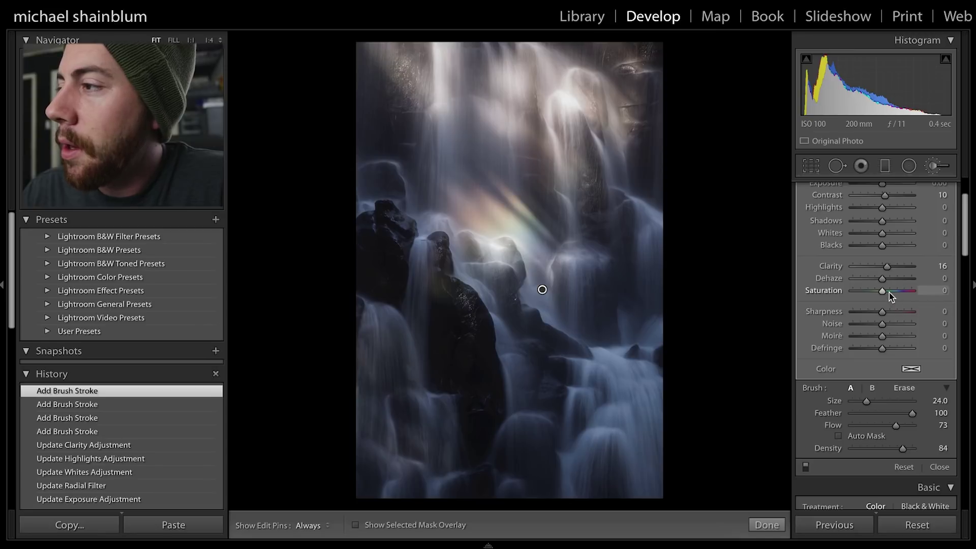
scroll(900, 297, up, 2)
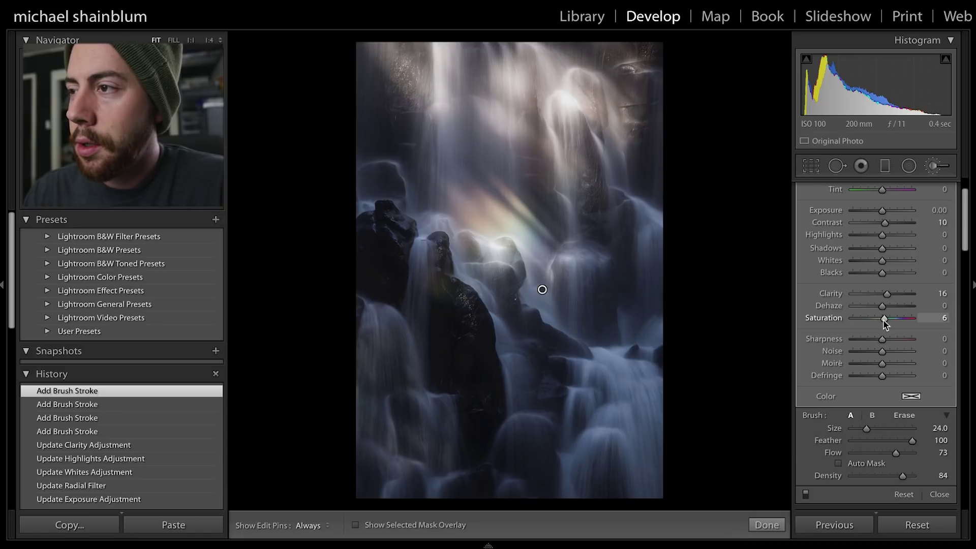
drag(883, 319, 885, 321)
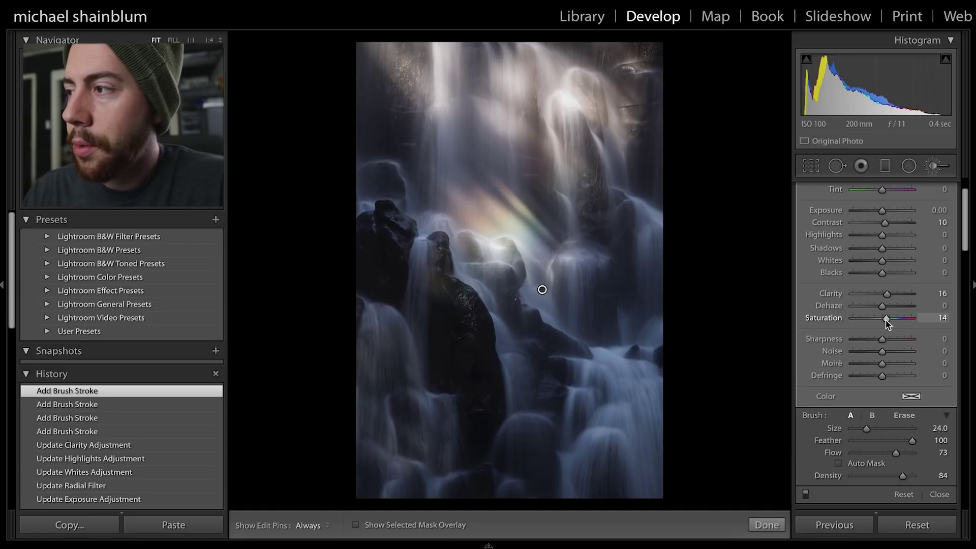
drag(887, 323, 888, 324)
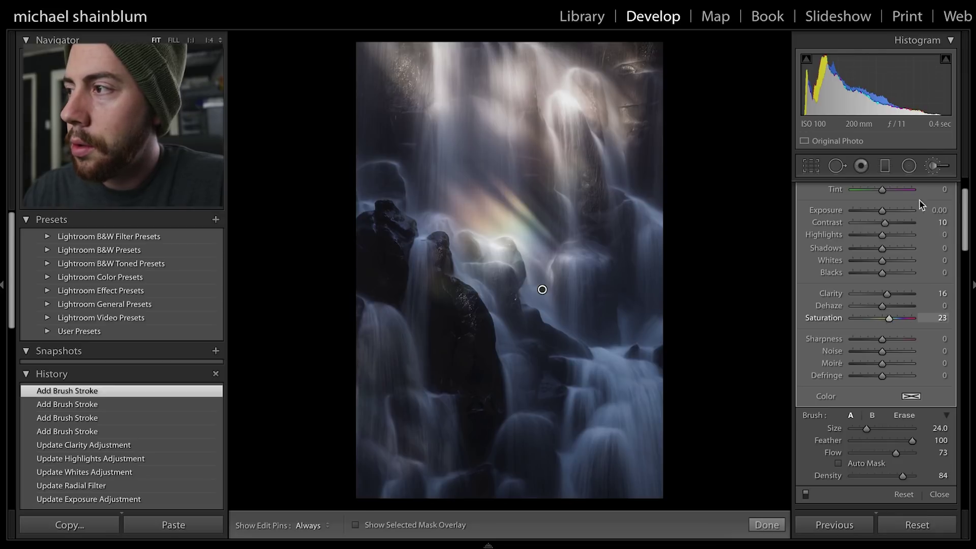
click(939, 168)
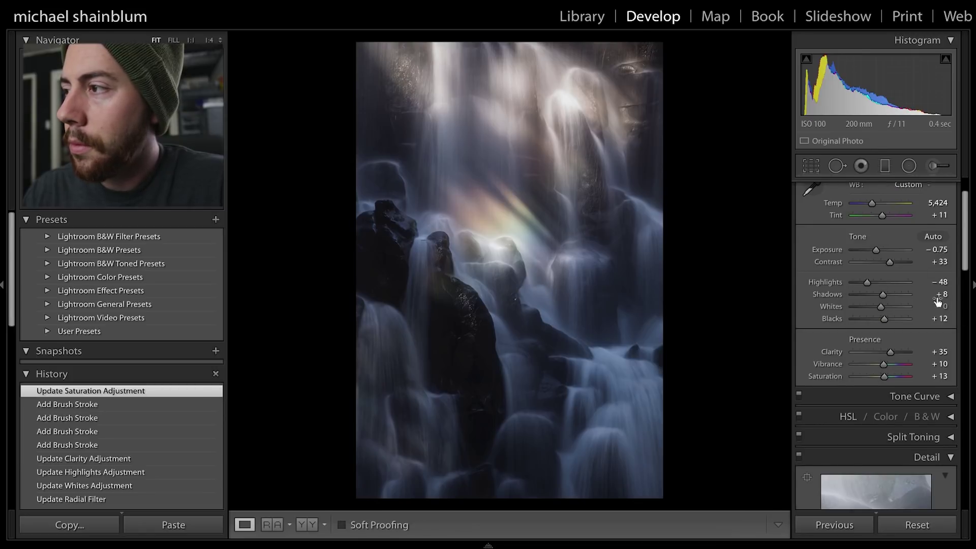
scroll(939, 300, up, 2)
Collapse the Basic panel and preview the Crop Rectangle history step for a before comparison
click(949, 189)
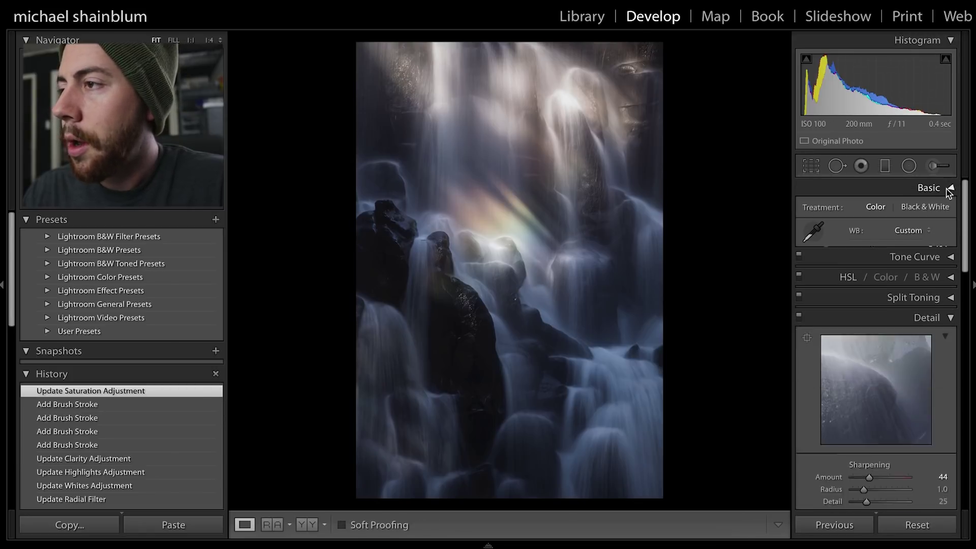
scroll(163, 432, down, 5)
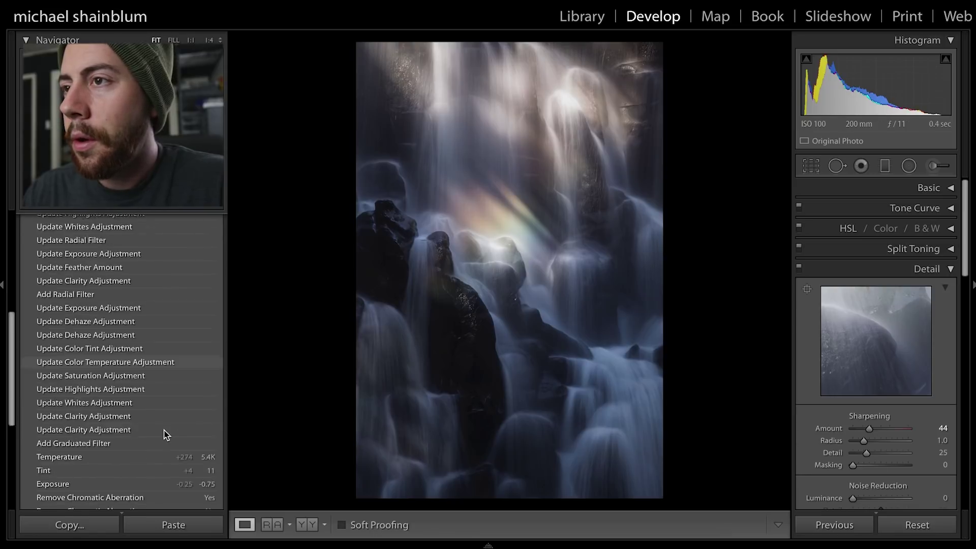
scroll(163, 432, down, 4)
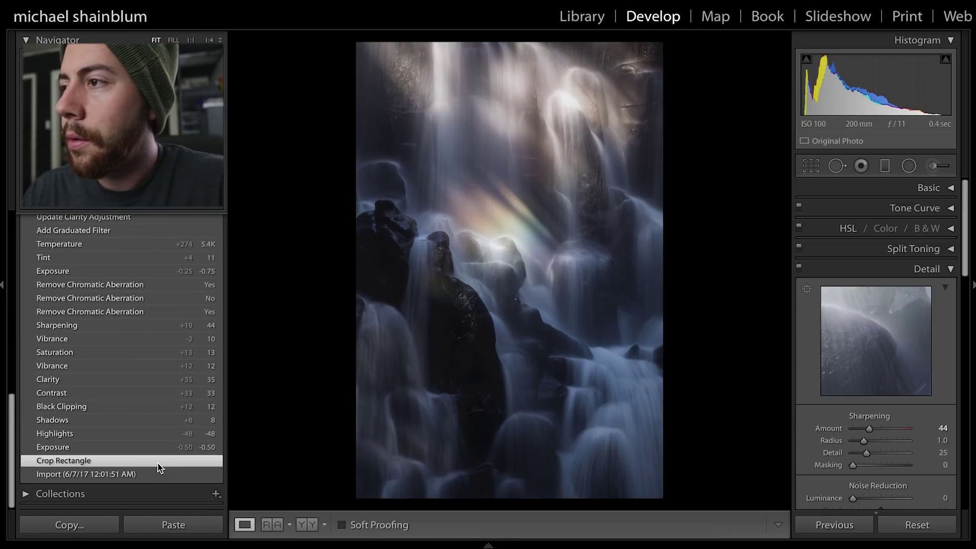
click(160, 461)
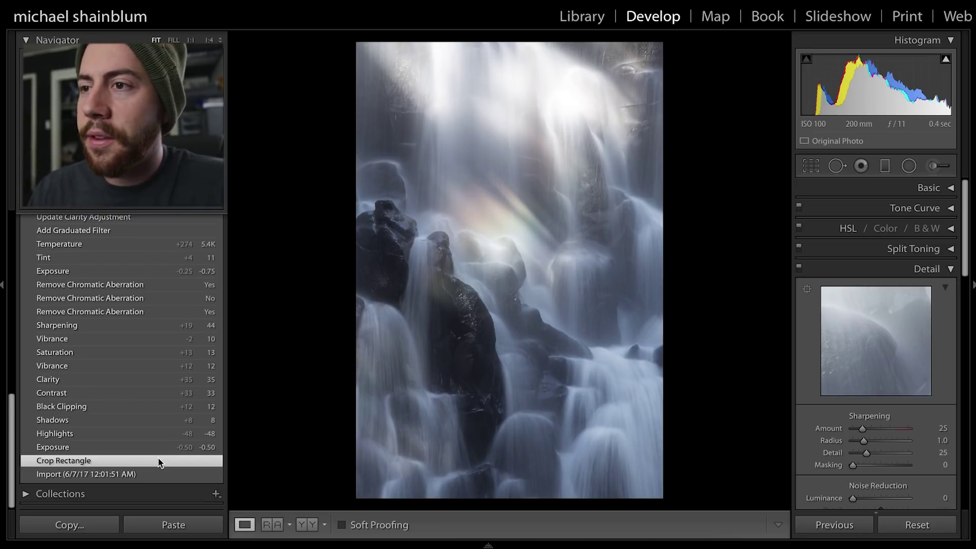
scroll(175, 361, up, 10)
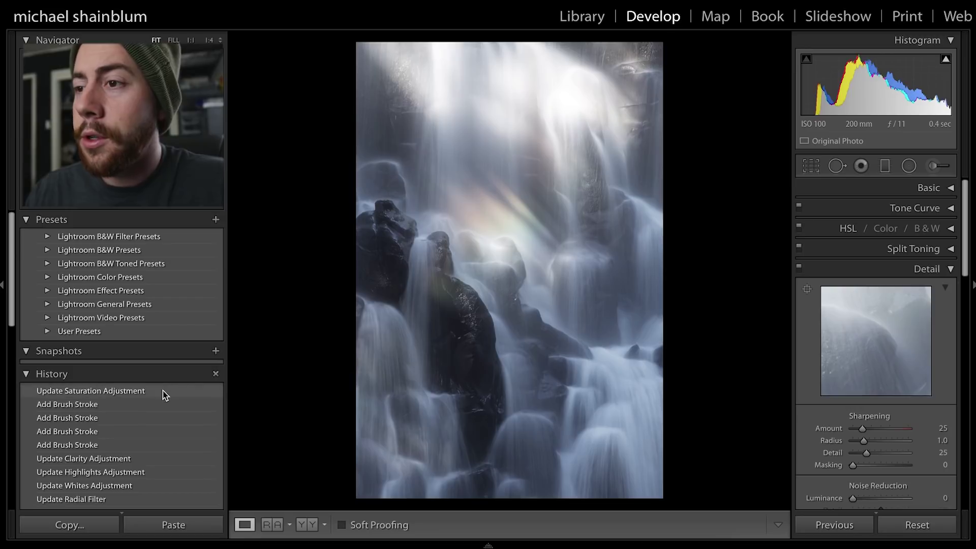
Jump back to the Update Saturation Adjustment history step
click(164, 395)
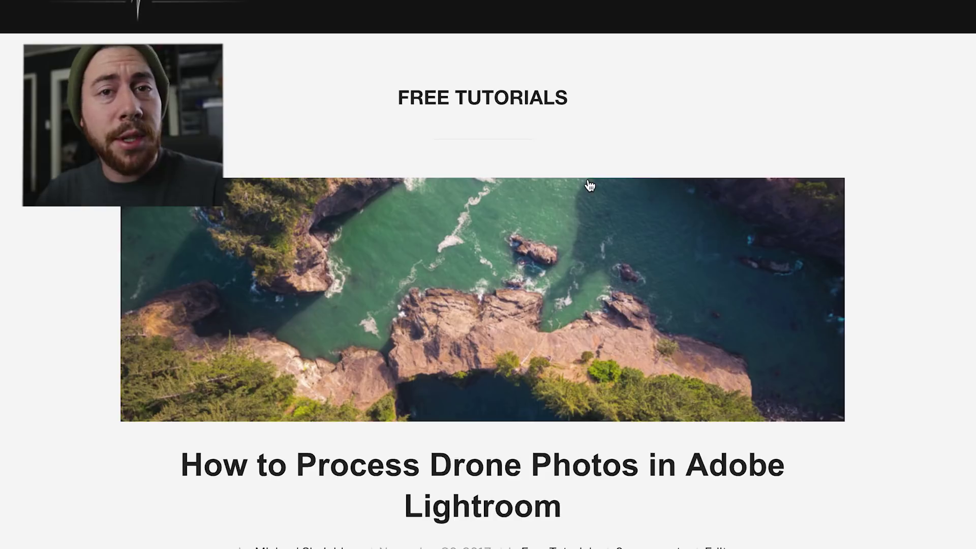
Scroll the website past the free tutorials blog to the premium tutorial listings
scroll(589, 185, down, 1)
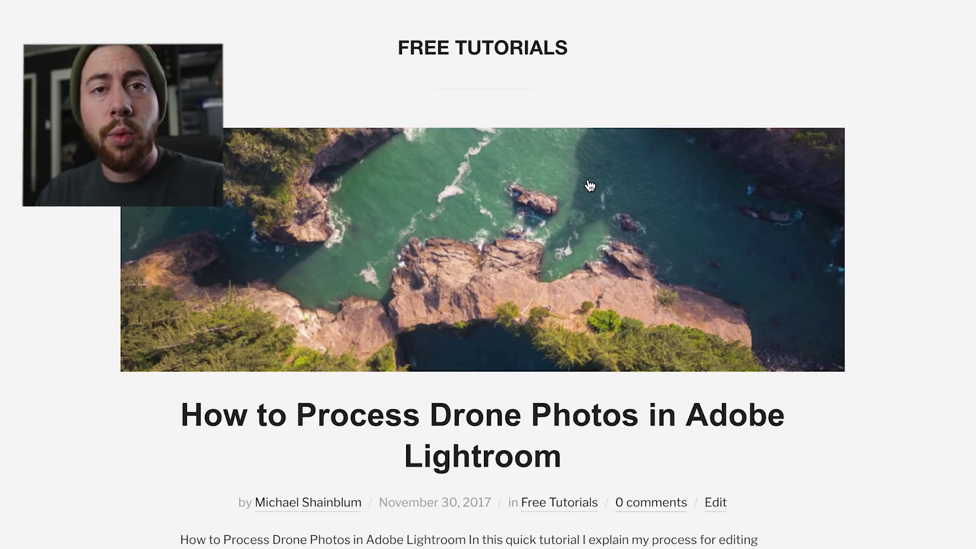
scroll(590, 185, down, 15)
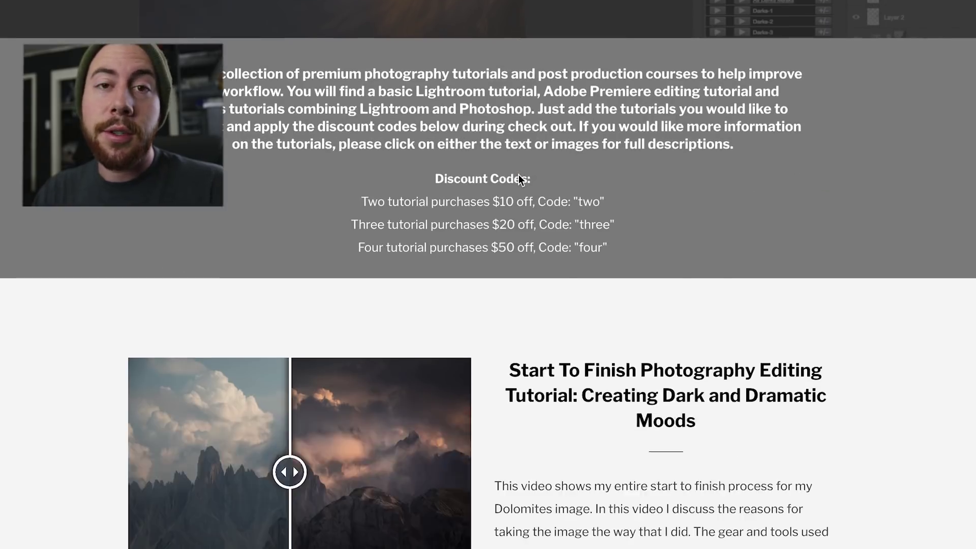
scroll(519, 175, down, 20)
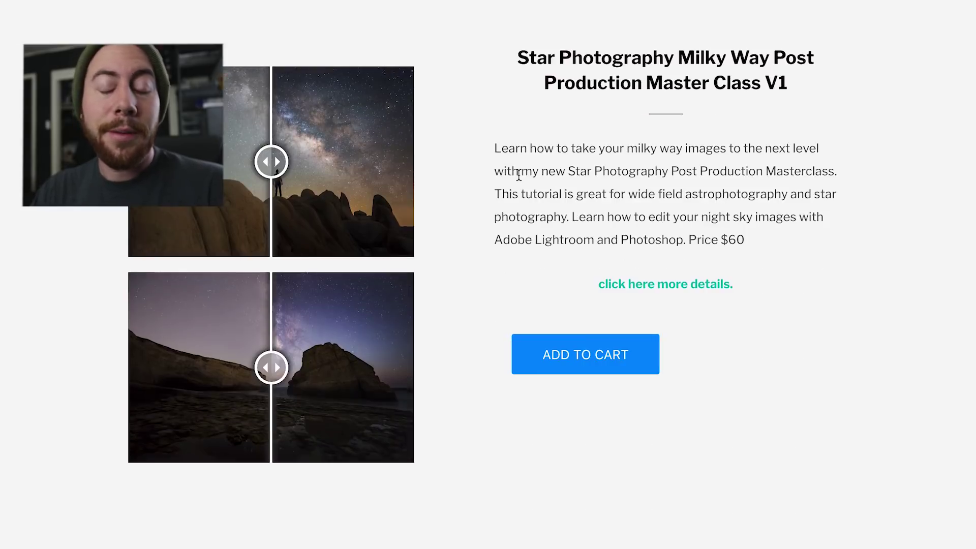